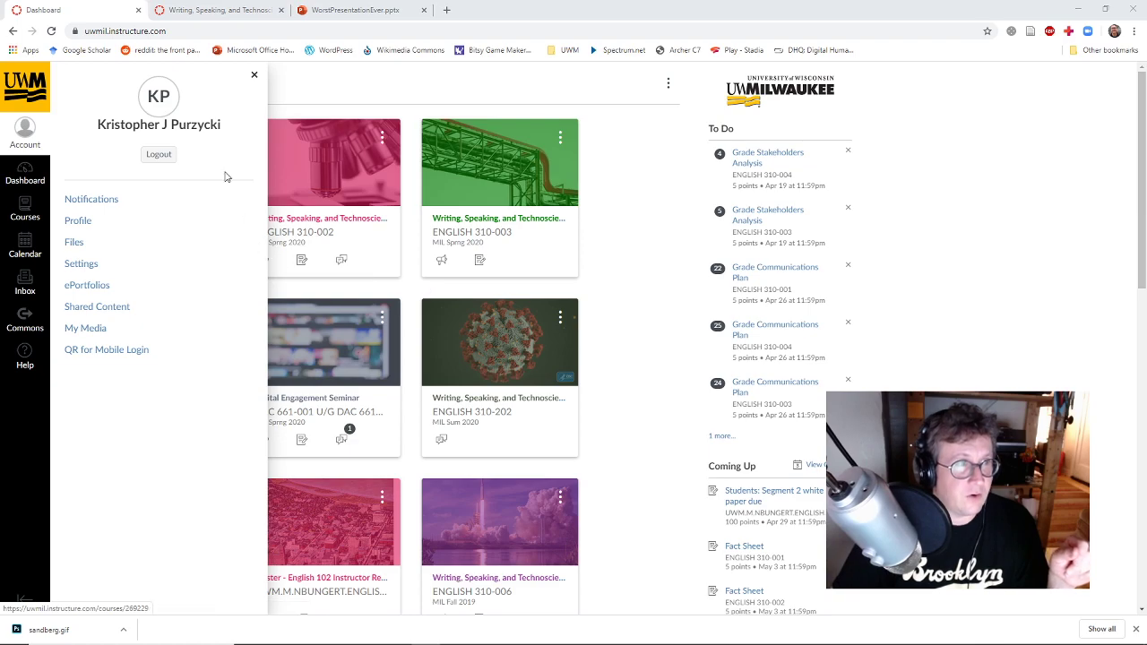
Open My Media from the Account tray and scroll back to the top of the media list.
left_click(94, 330)
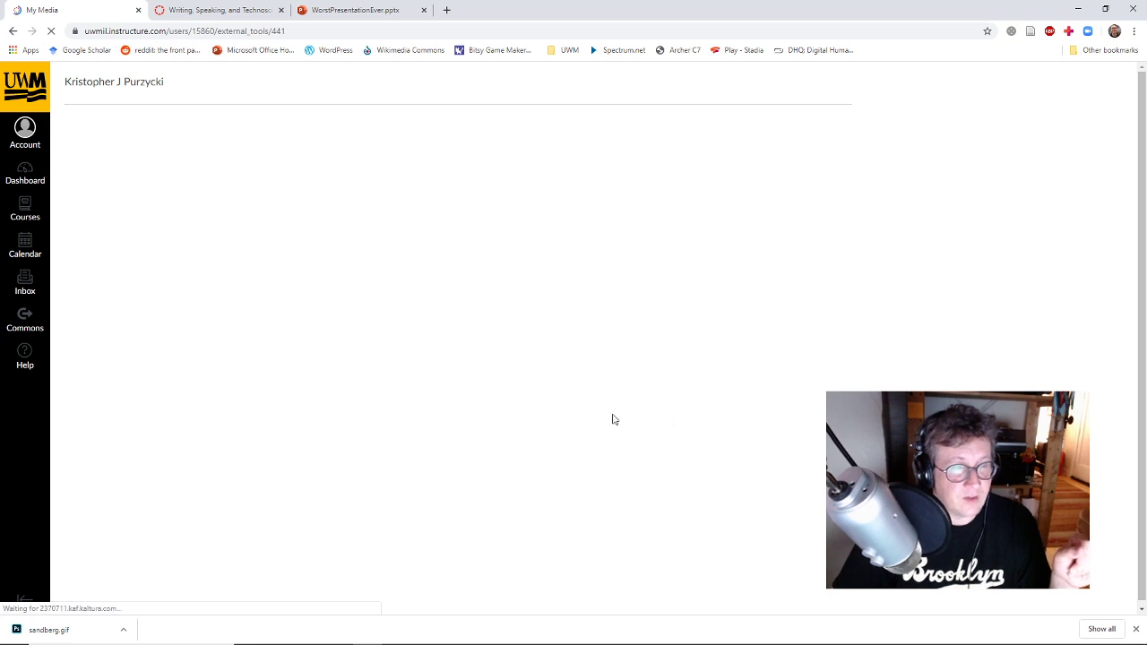
scroll(611, 415, "down", 7)
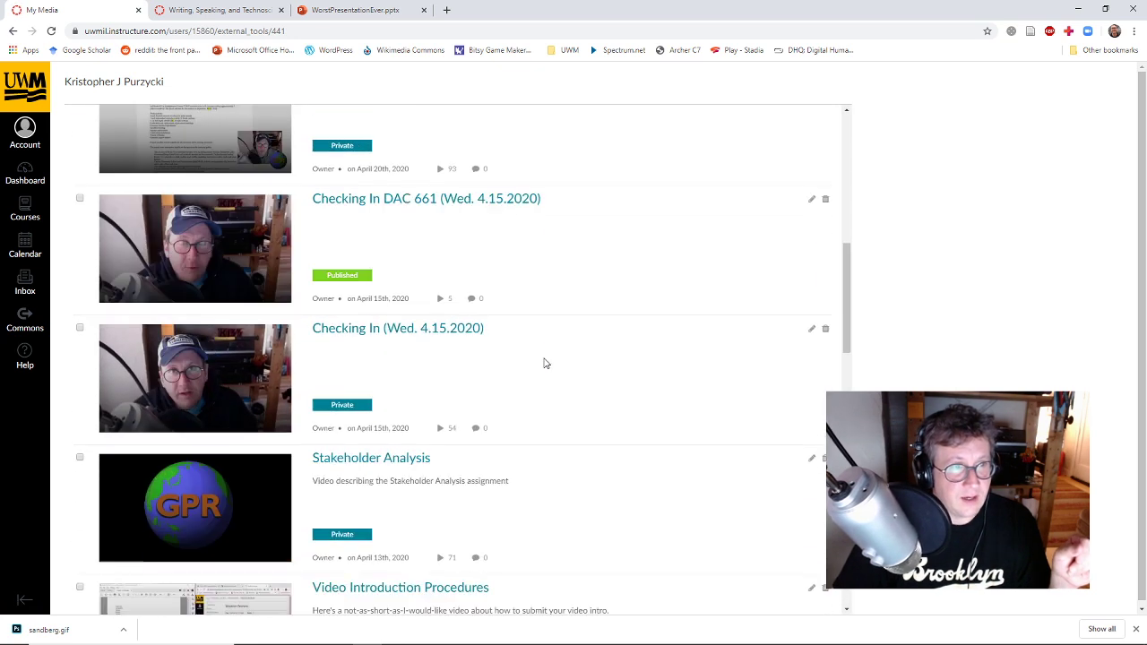
scroll(543, 364, "up", 2)
scroll(592, 380, "up", 6)
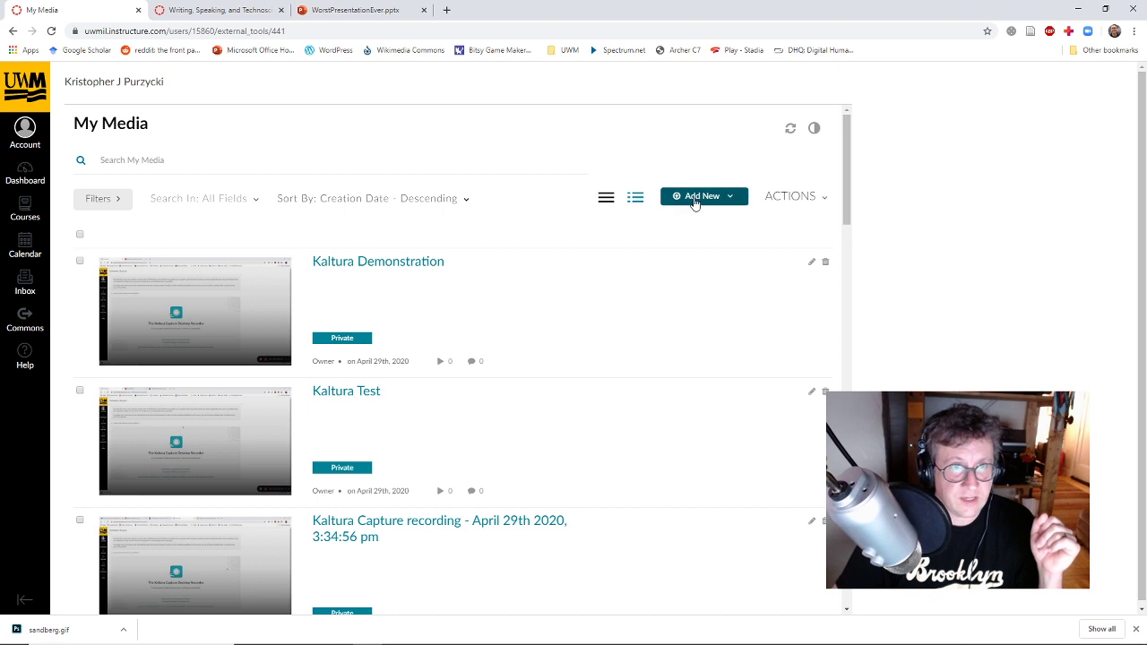
Choose Add New > Kaltura Capture and agree to the media service terms and conditions.
left_click(730, 199)
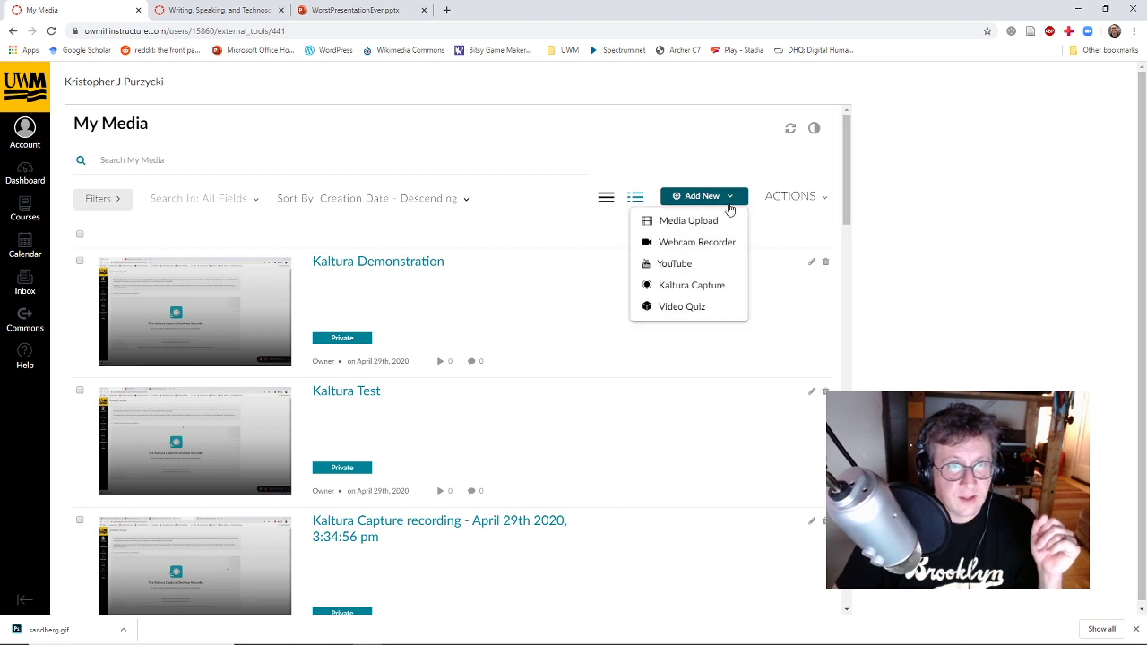
left_click(700, 291)
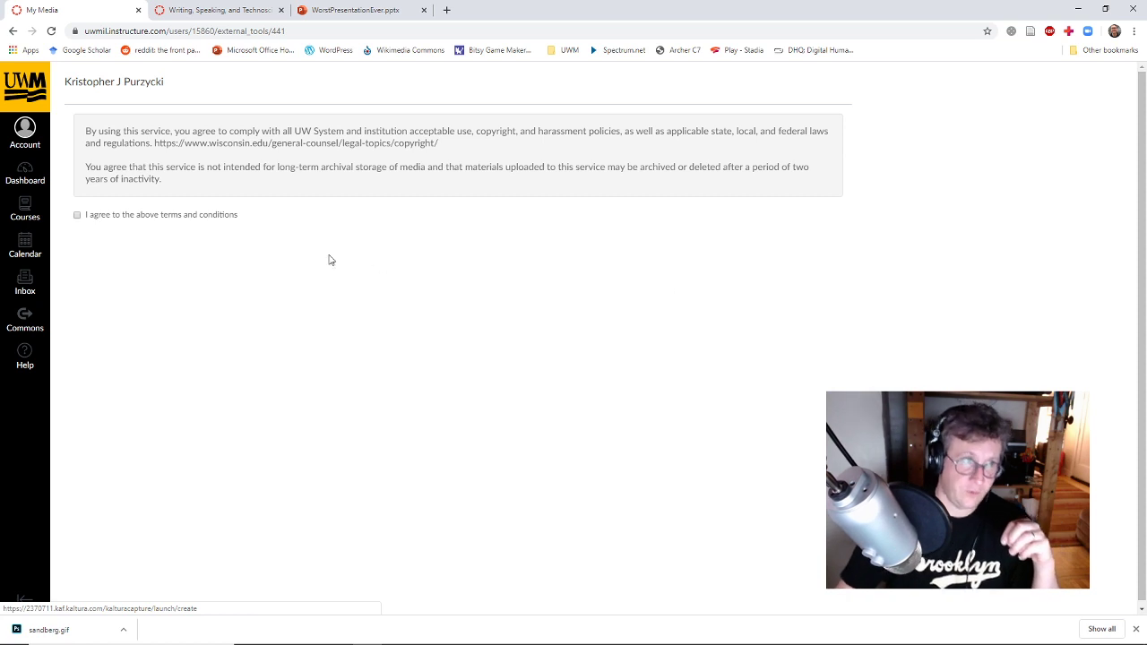
left_click(120, 220)
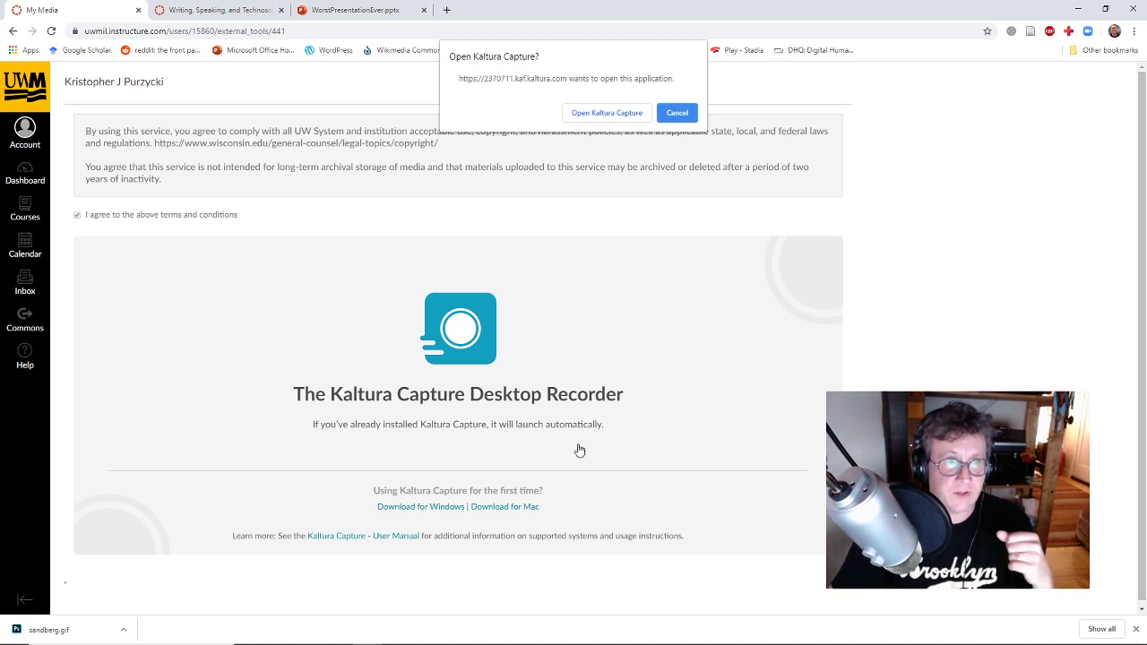
Launch Kaltura Capture, start a new recording, and move the recorder controls beside the webcam preview.
left_click(623, 114)
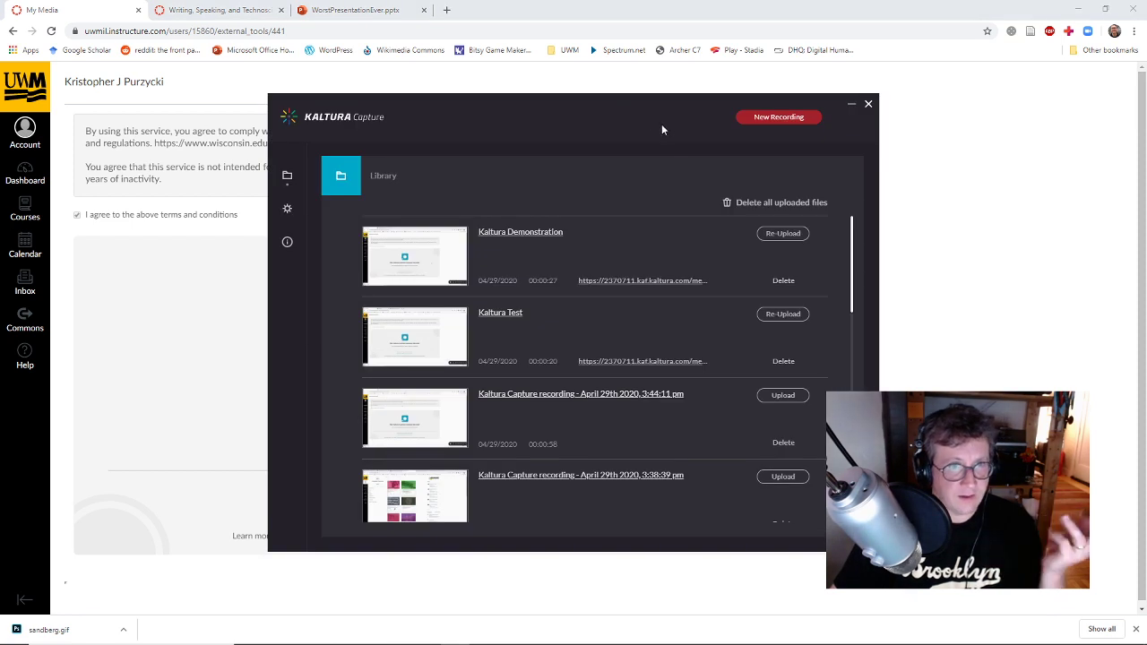
left_click(785, 120)
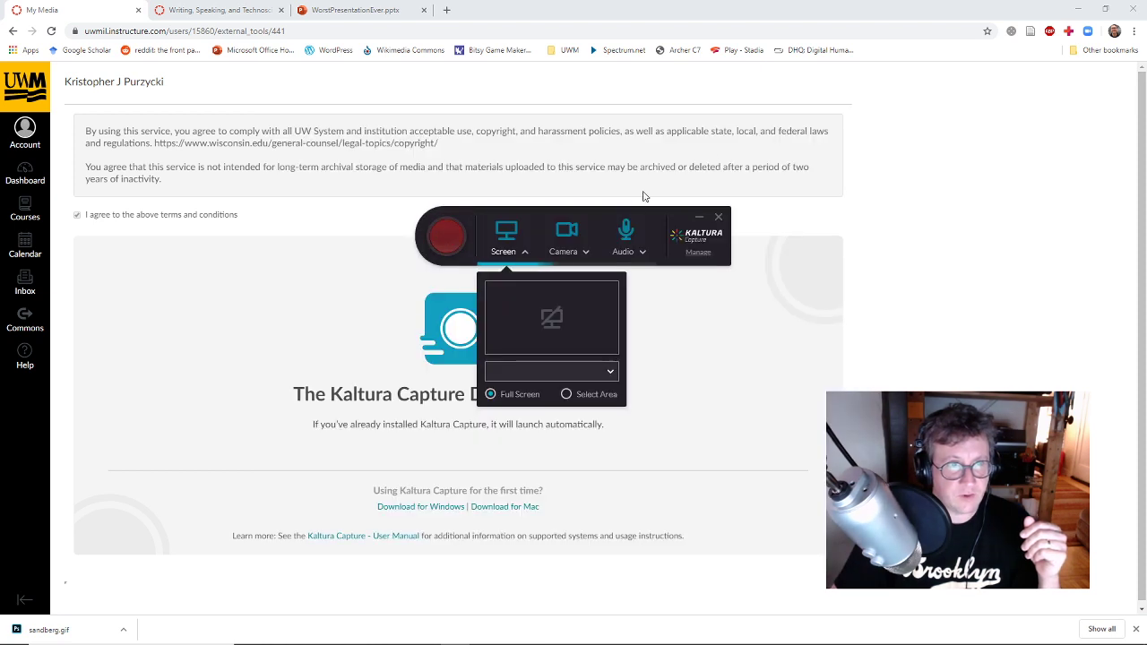
left_click_drag(645, 214, 998, 383)
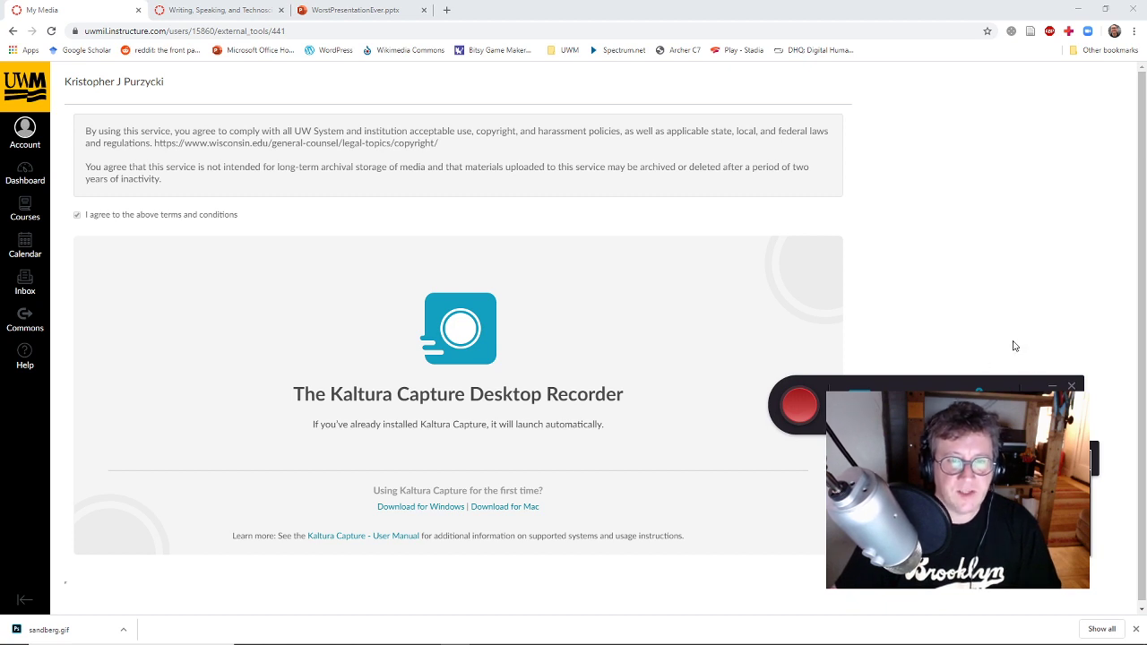
Record screen and webcam while running the WorstPresentationEver slideshow from the beginning, then return to My Media.
left_click(799, 410)
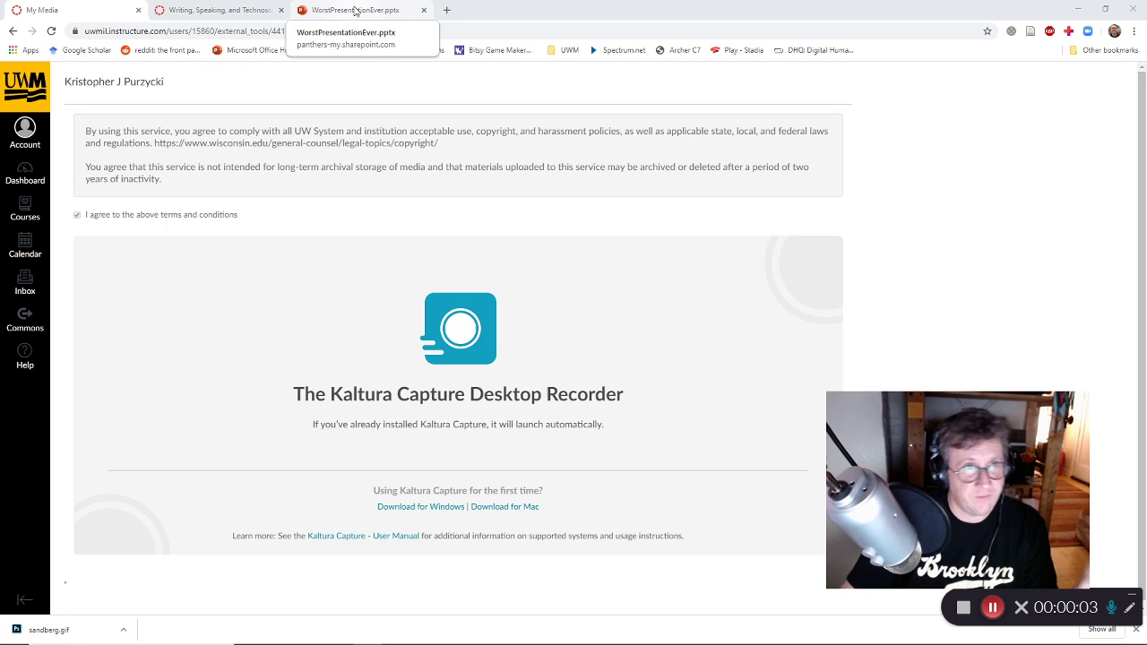
left_click(354, 10)
left_click(54, 126)
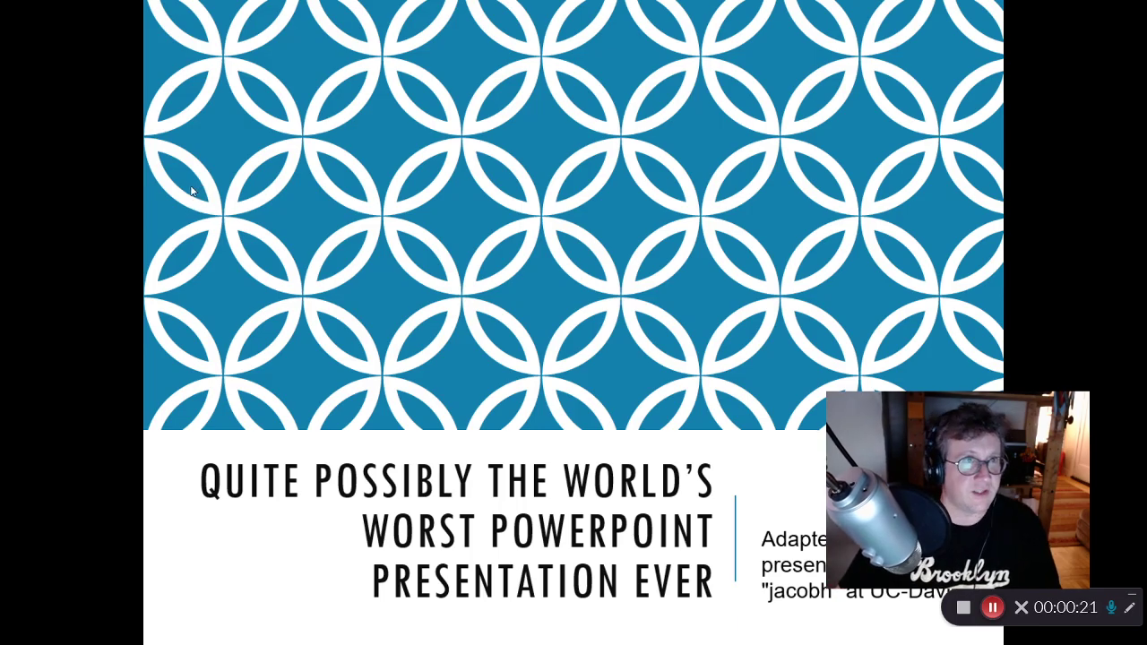
key("Escape")
left_click(80, 8)
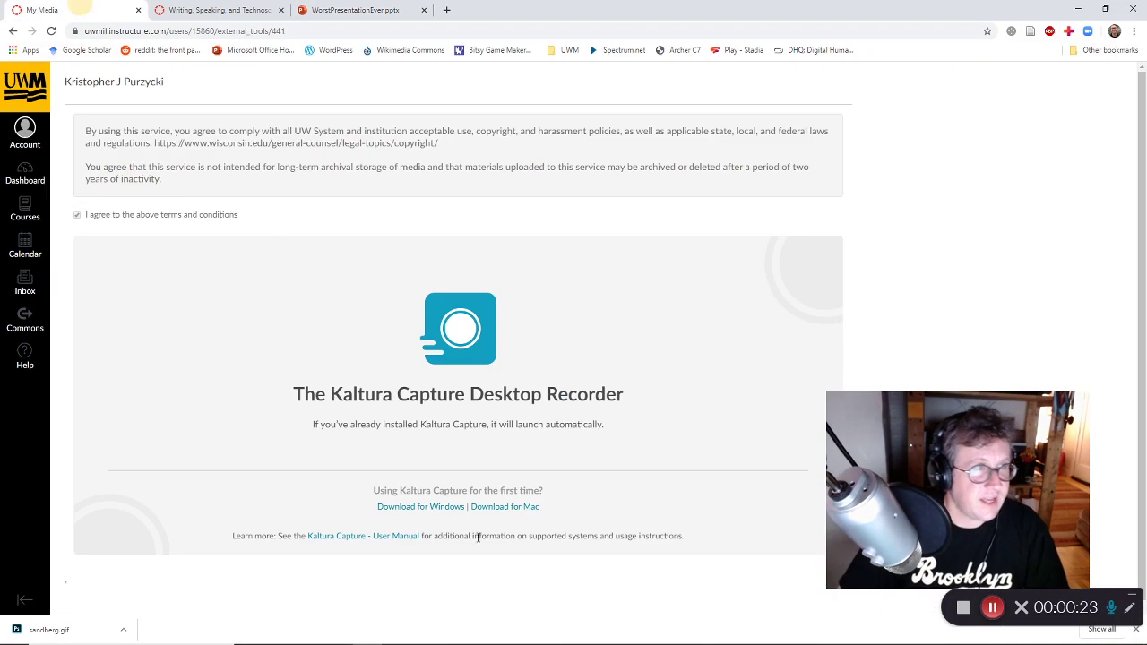
Stop the recording, title it 'Kaltura Demonstration 2', and save and upload it.
left_click(963, 609)
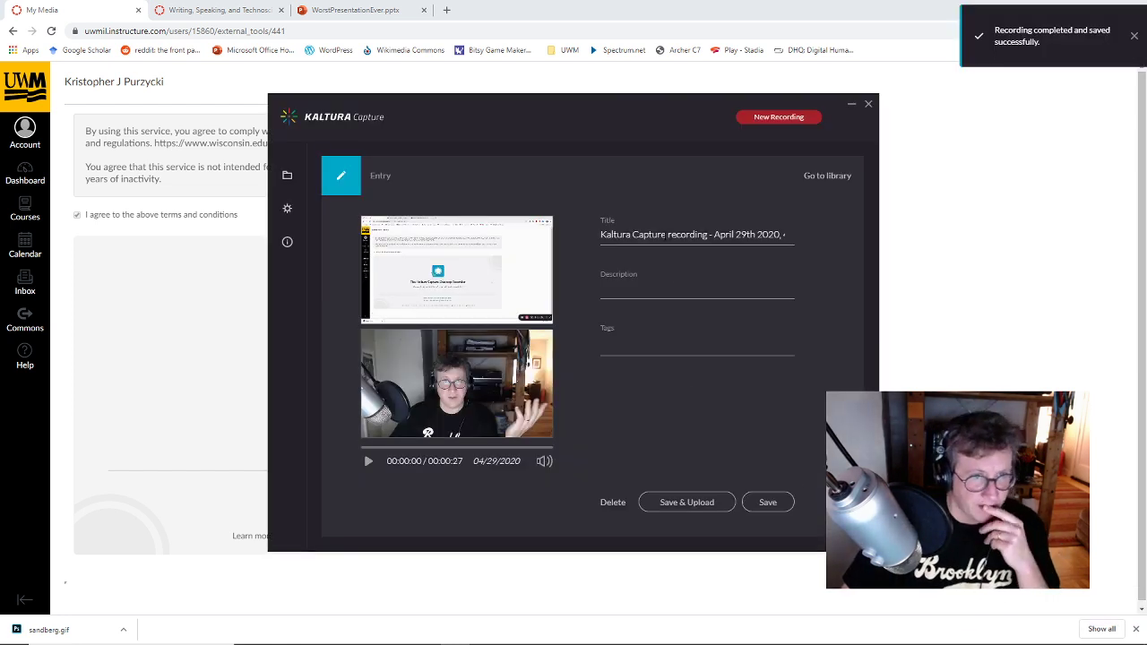
key("ctrl+a")
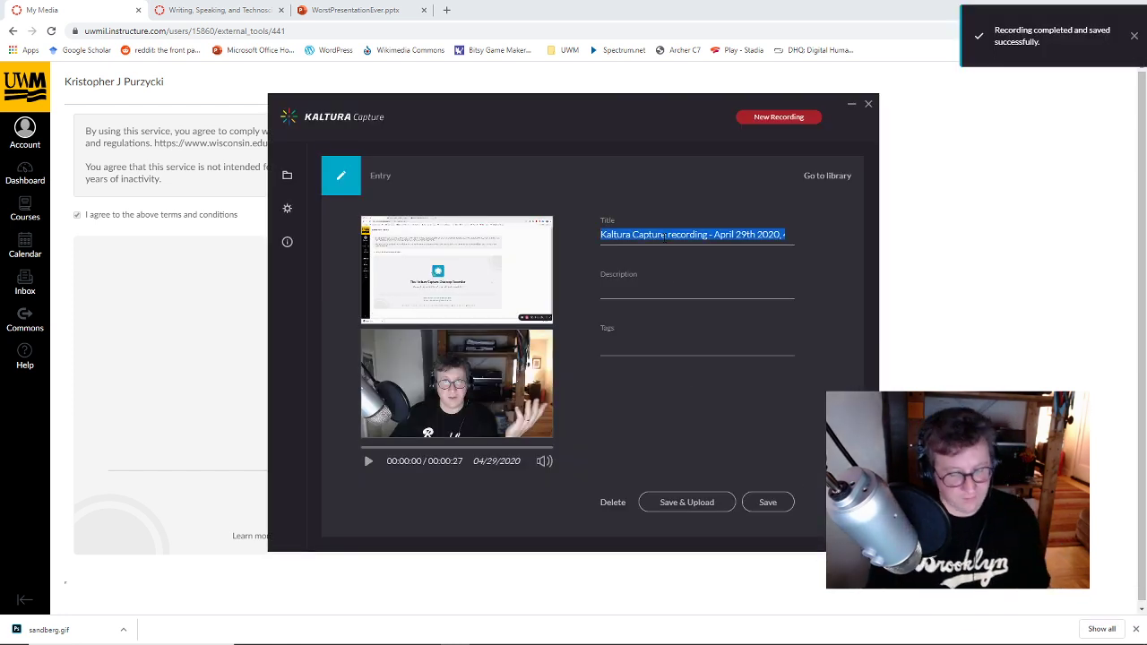
type("Kaltur")
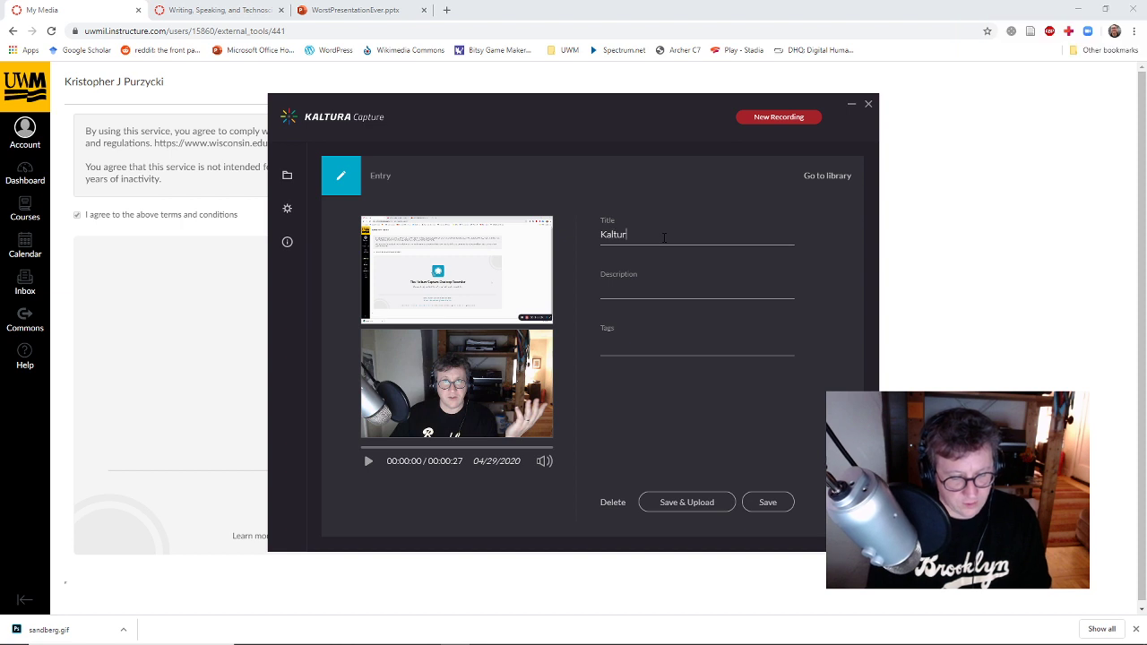
type("a Demonstrati")
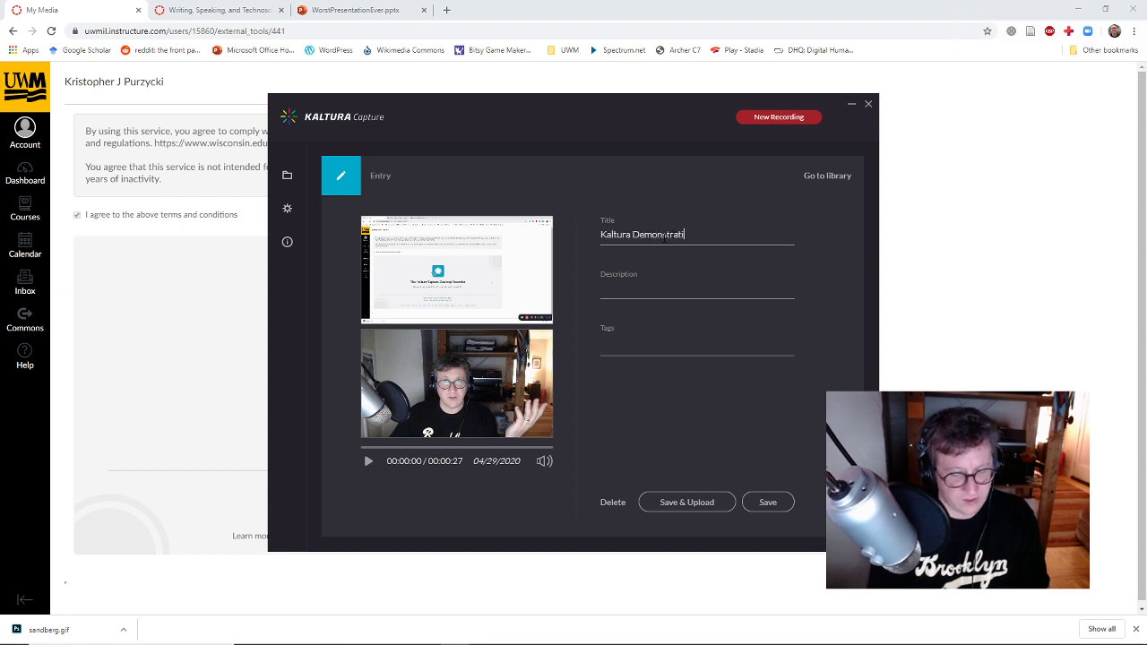
type("on 2")
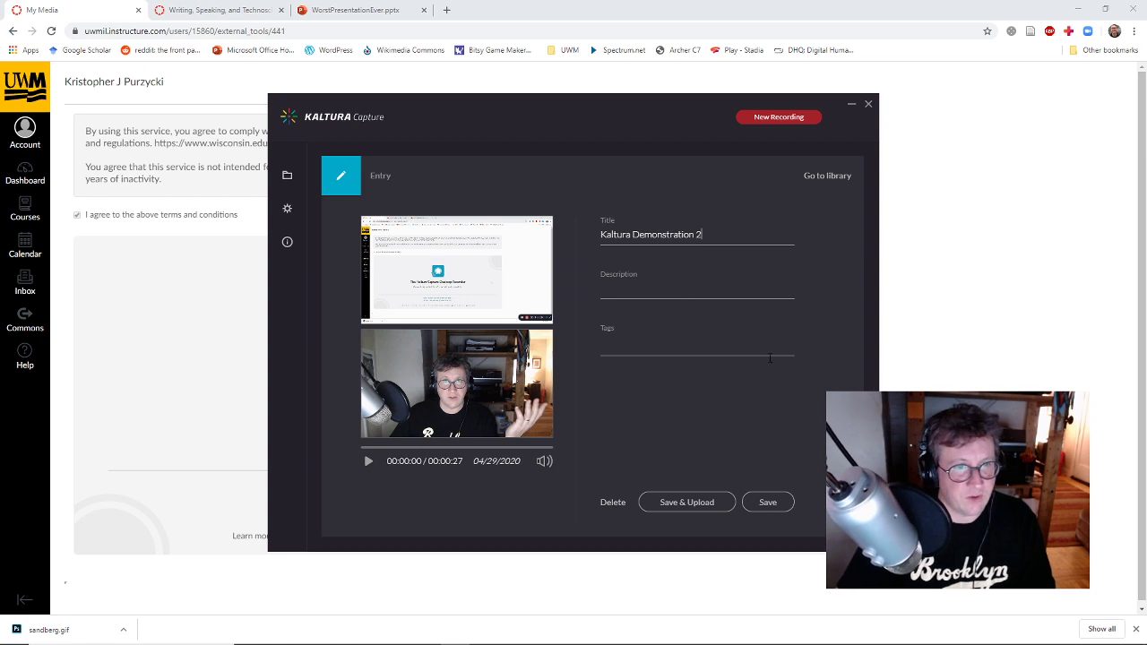
left_click(716, 505)
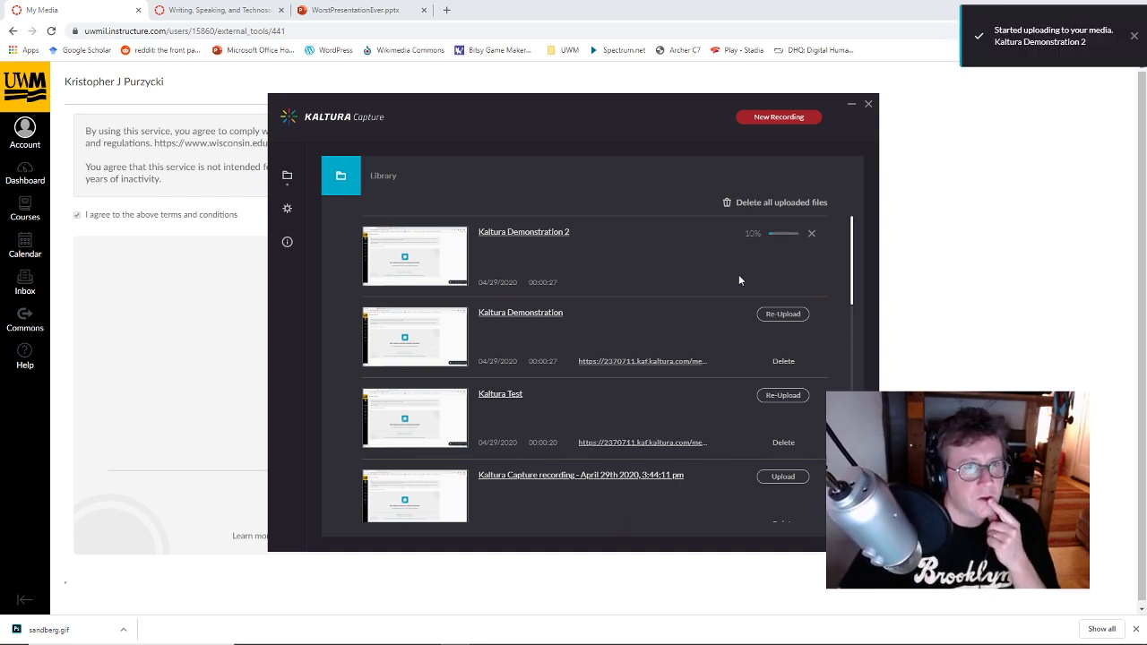
Check the Kaltura Capture library while the upload finishes, ending back on the Canvas page.
left_click(204, 266)
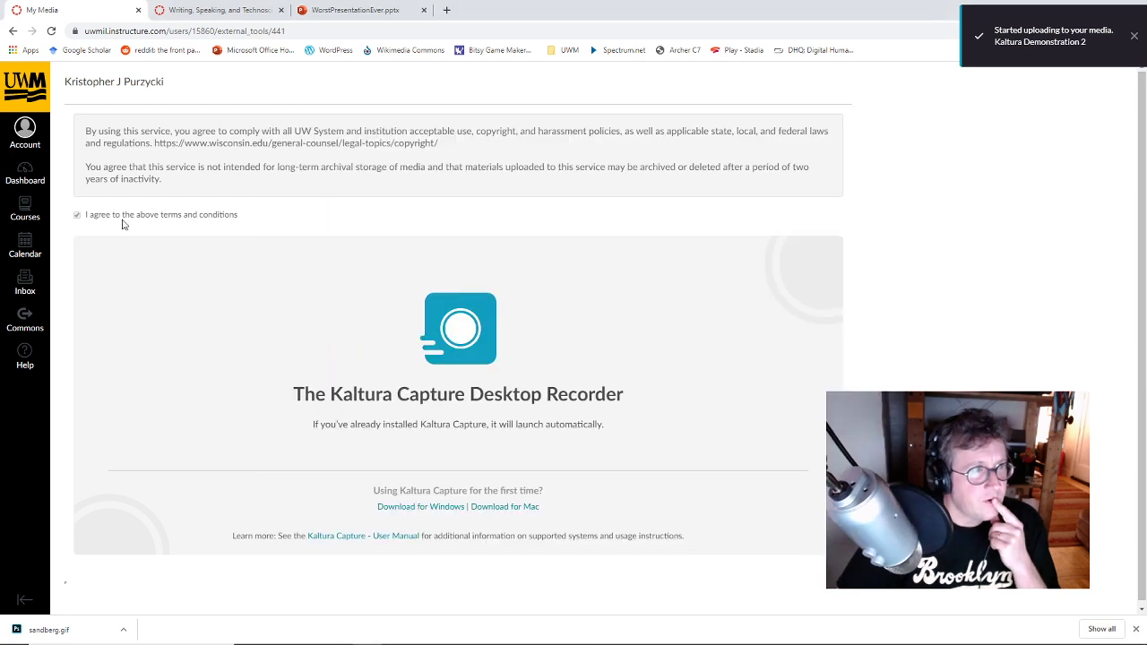
left_click(25, 136)
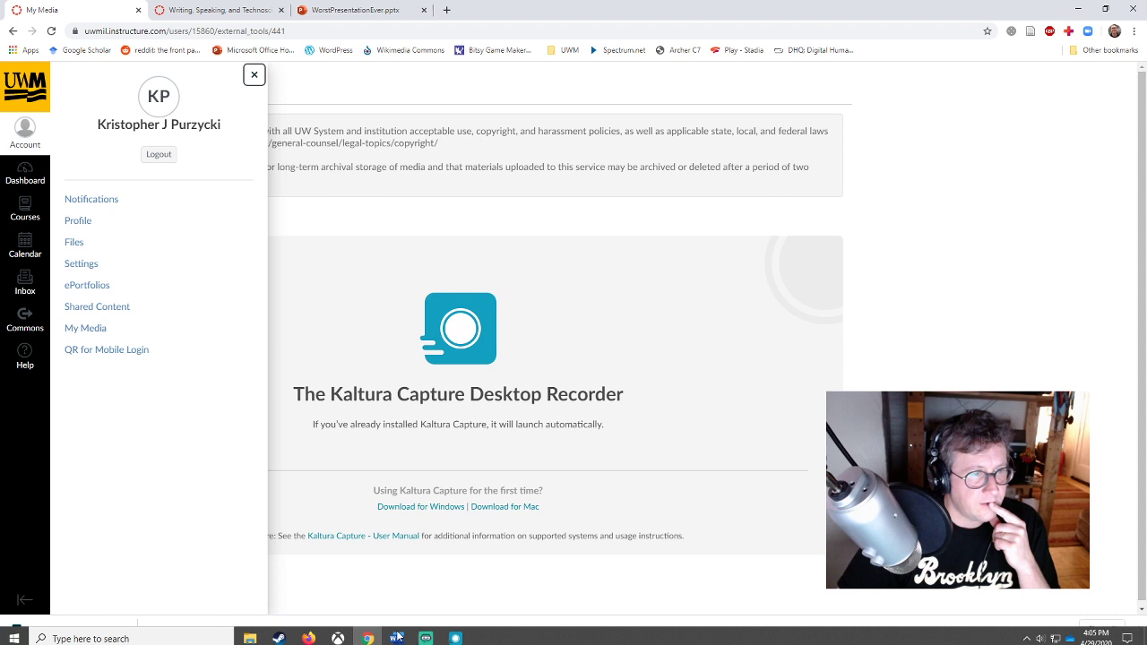
left_click(441, 634)
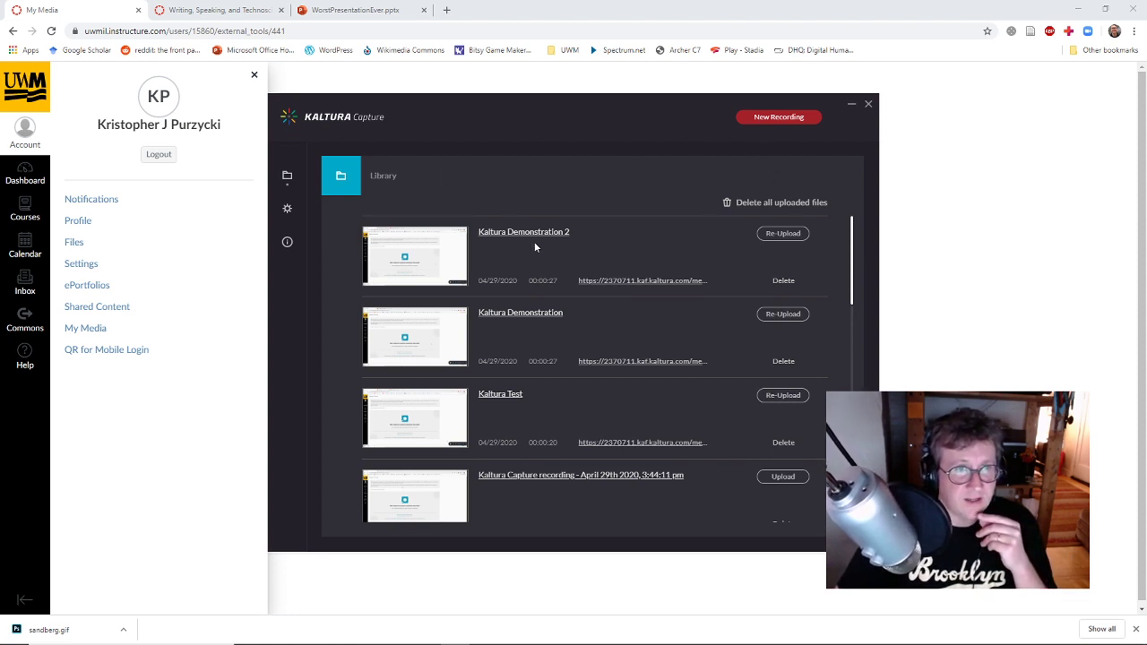
left_click(519, 77)
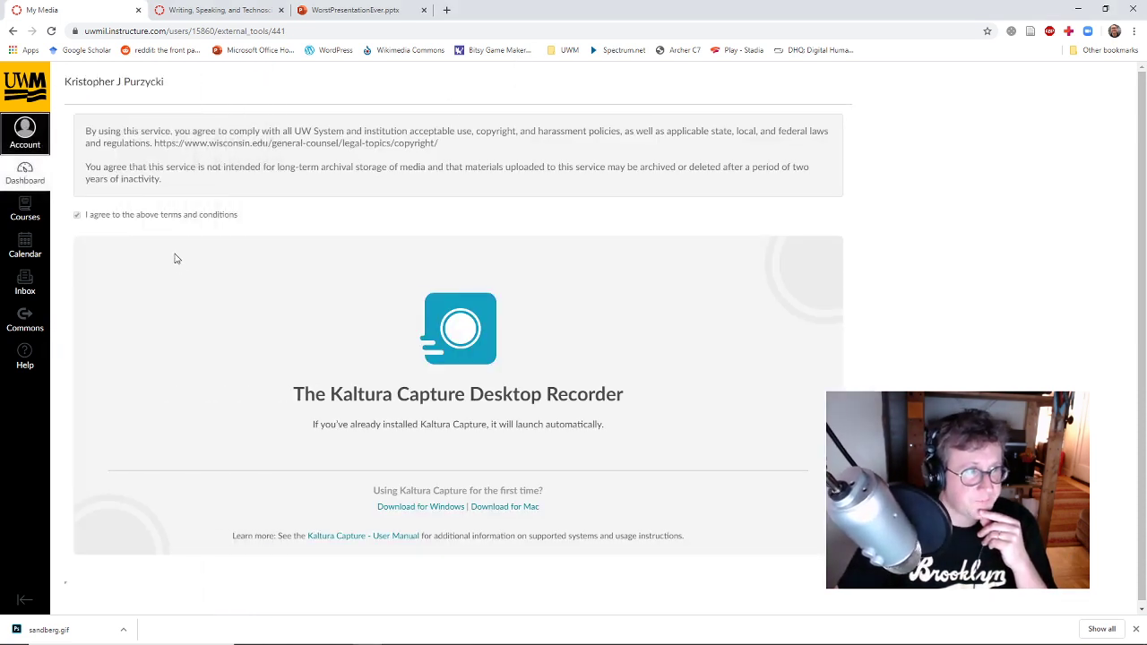
Go to the Dashboard, then open My Media from the Account tray to see Kaltura Demonstration 2 listed.
left_click(40, 163)
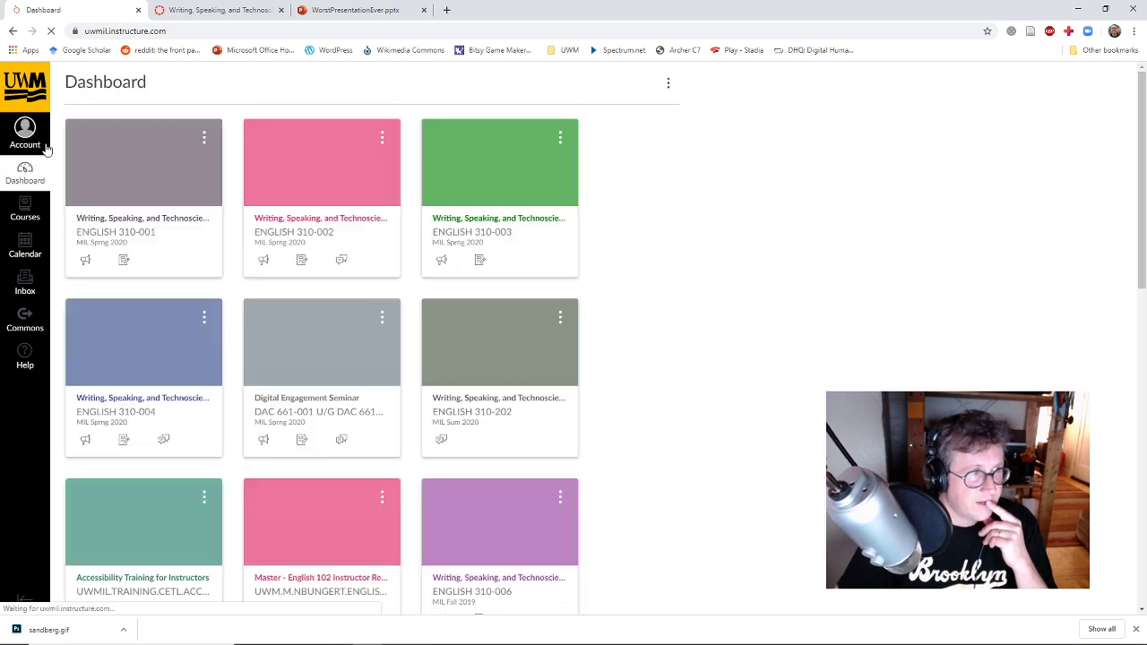
left_click(45, 148)
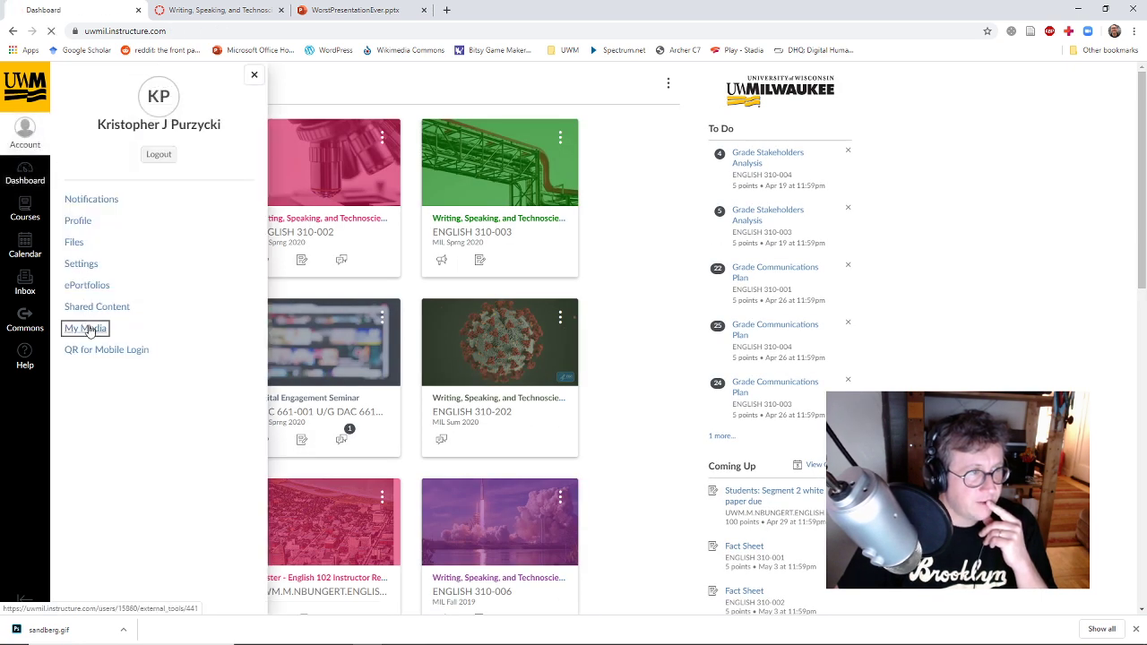
left_click(87, 329)
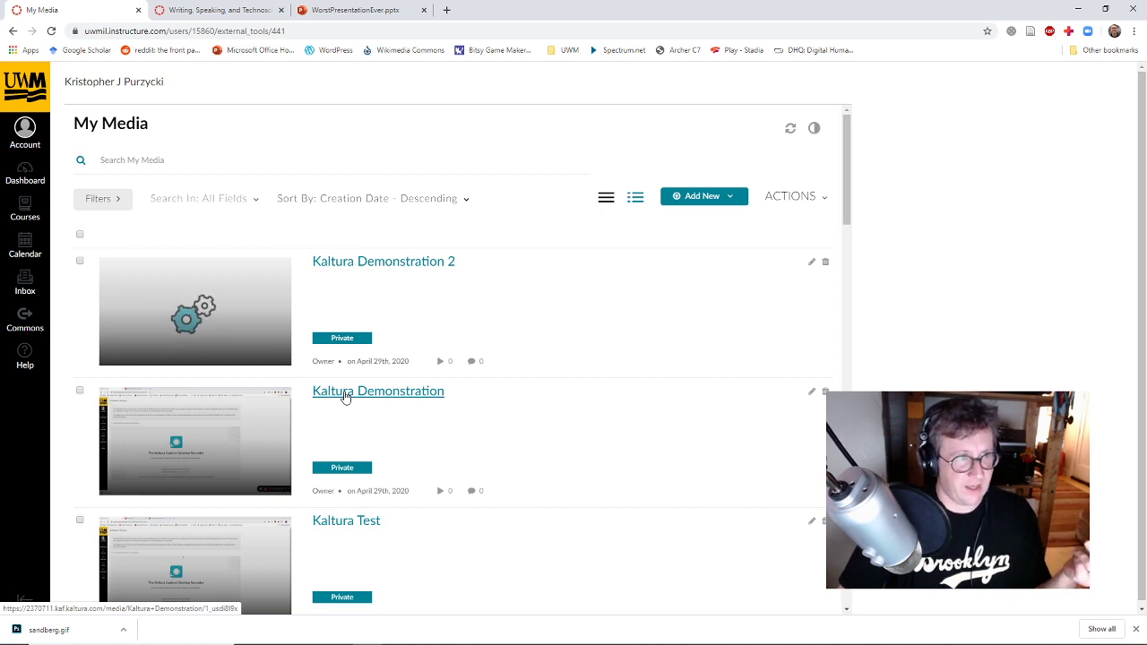
Open the Kaltura Demonstration video, play it, and pause at 0:05.
left_click(346, 397)
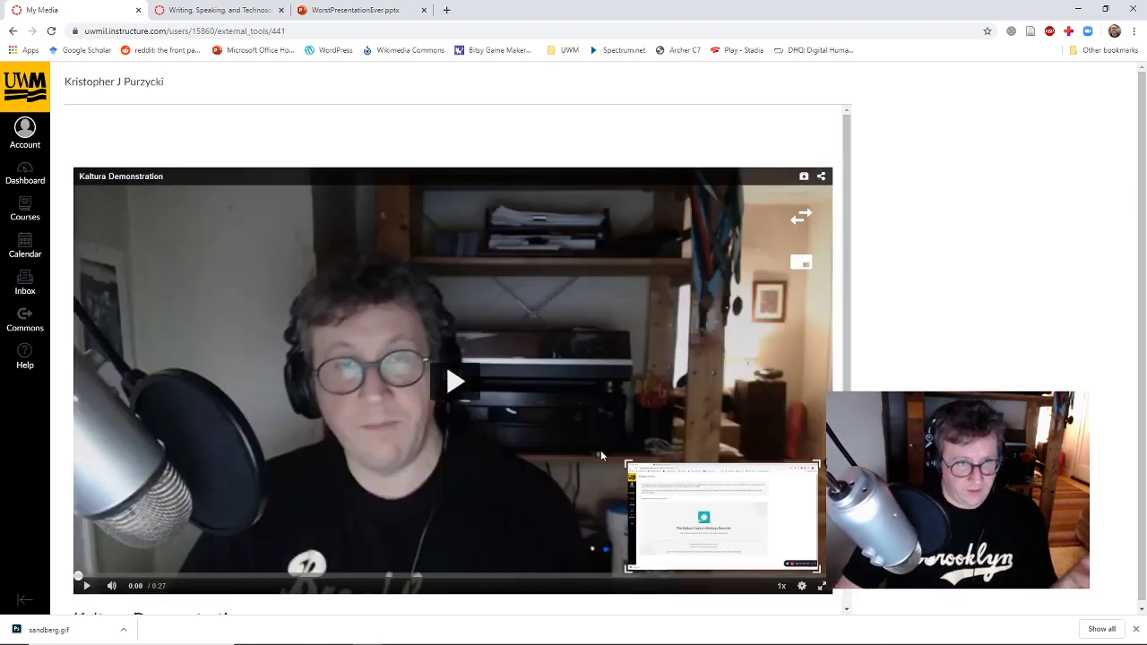
left_click(456, 385)
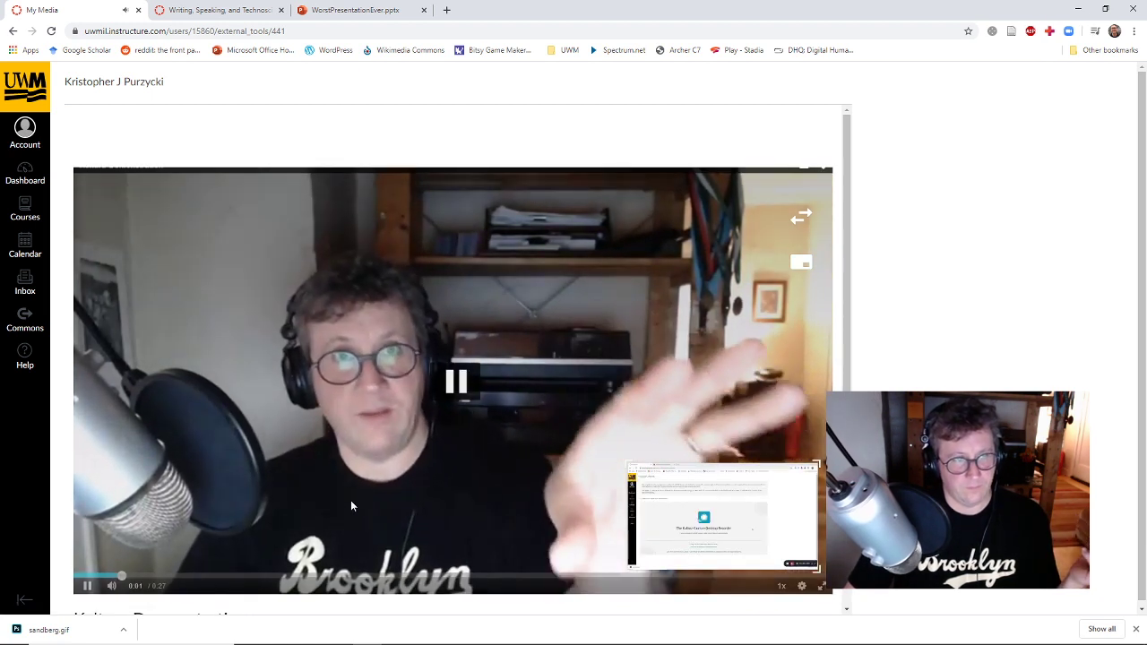
mouse_move(111, 588)
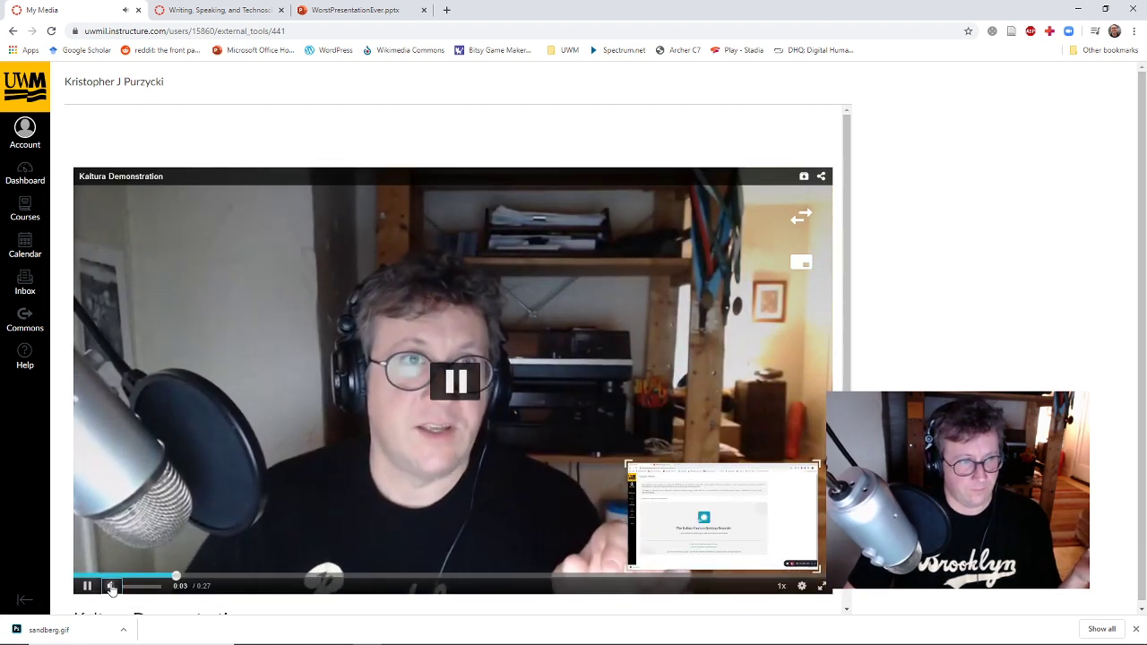
left_click(461, 385)
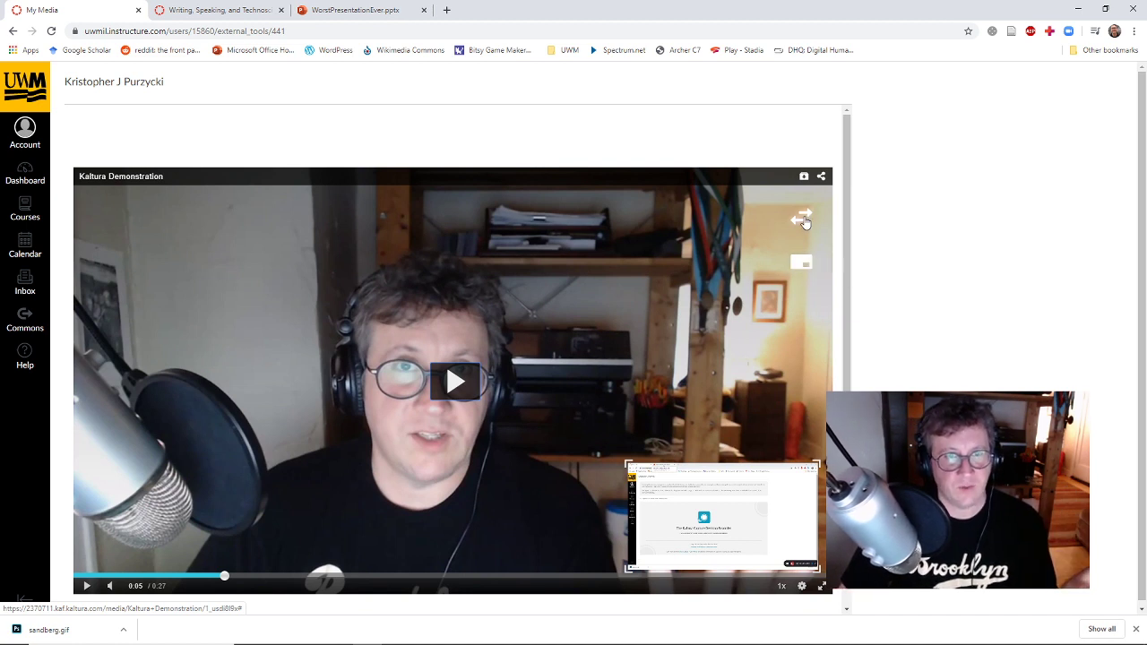
Try swap, side-by-side and single-view layouts, ending on picture-in-picture with the webcam inset.
left_click(802, 219)
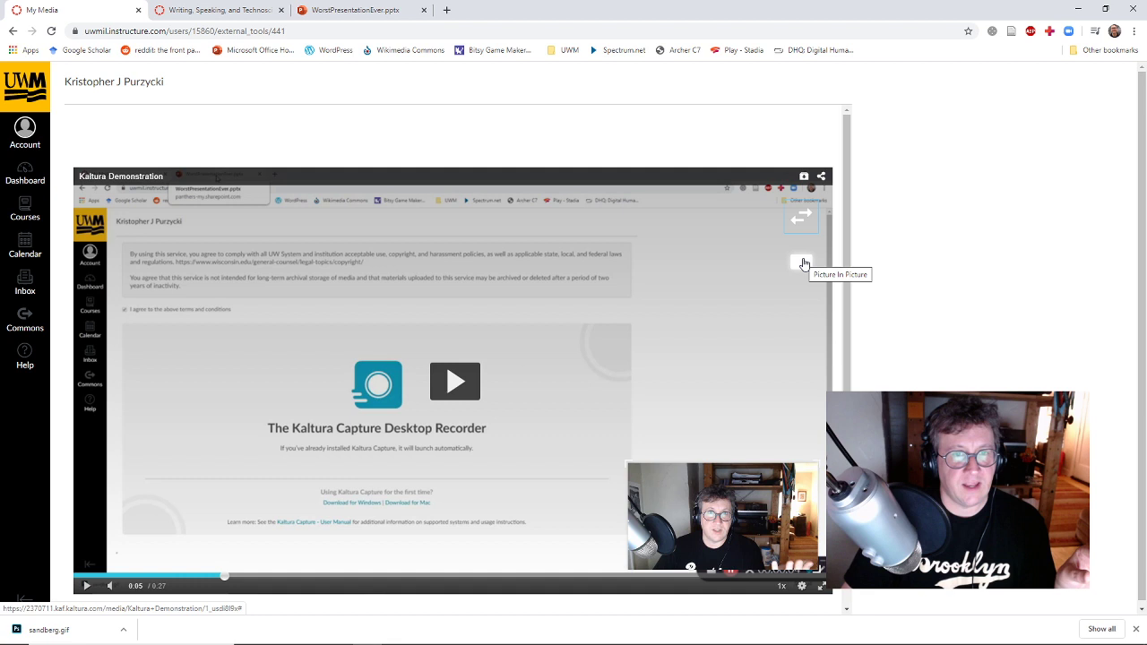
mouse_move(804, 266)
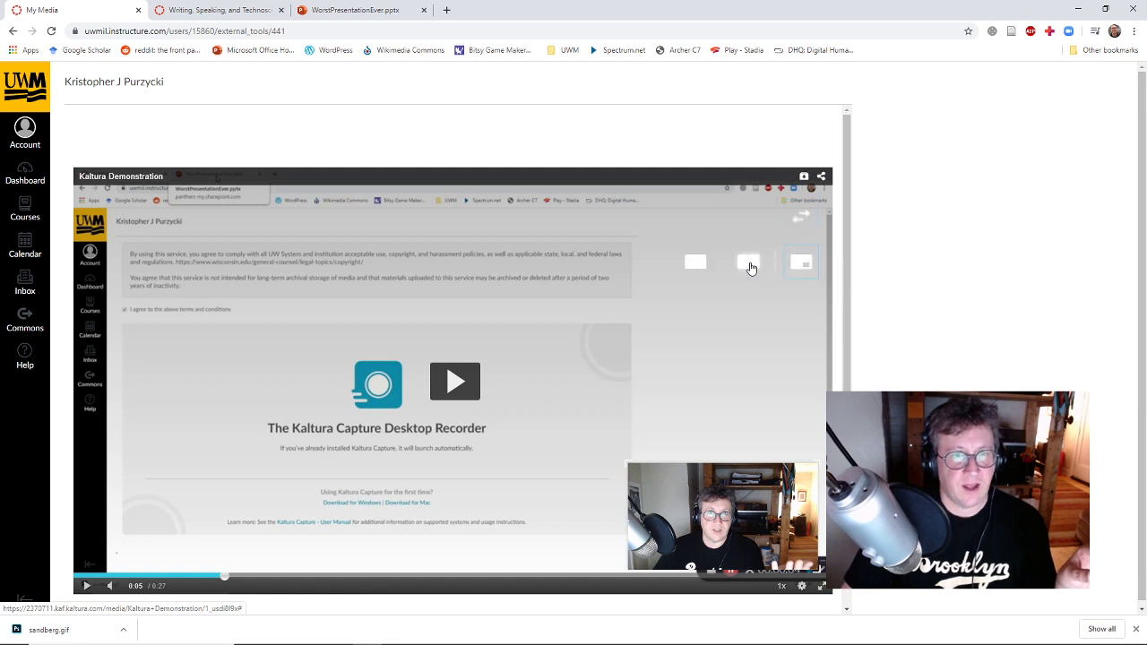
left_click(750, 266)
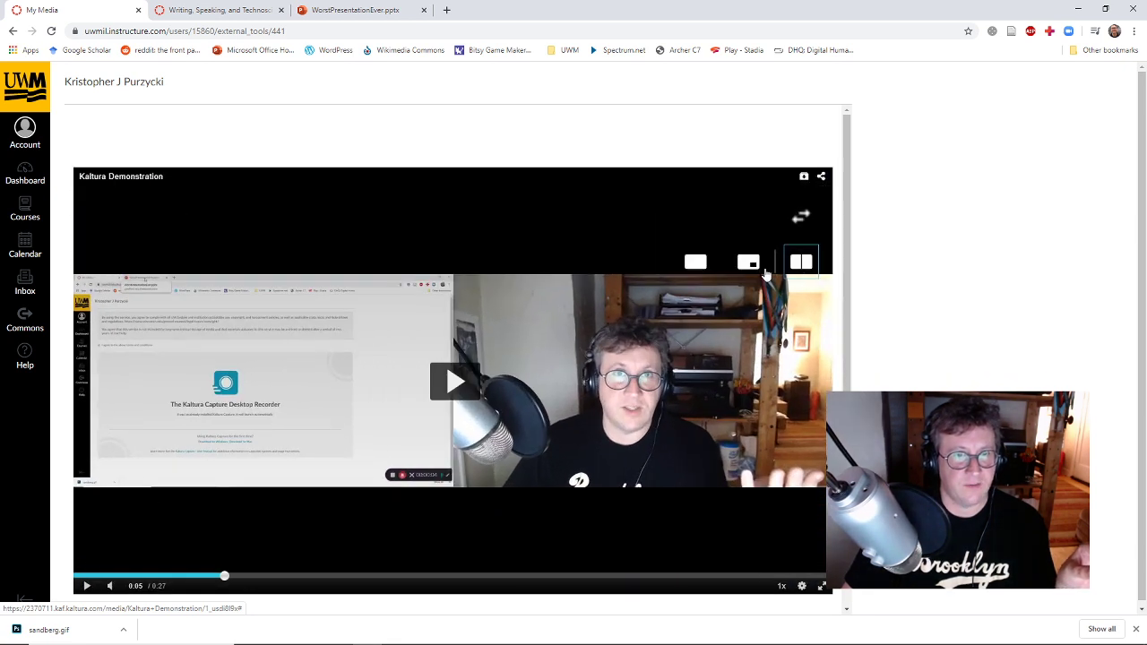
left_click(697, 263)
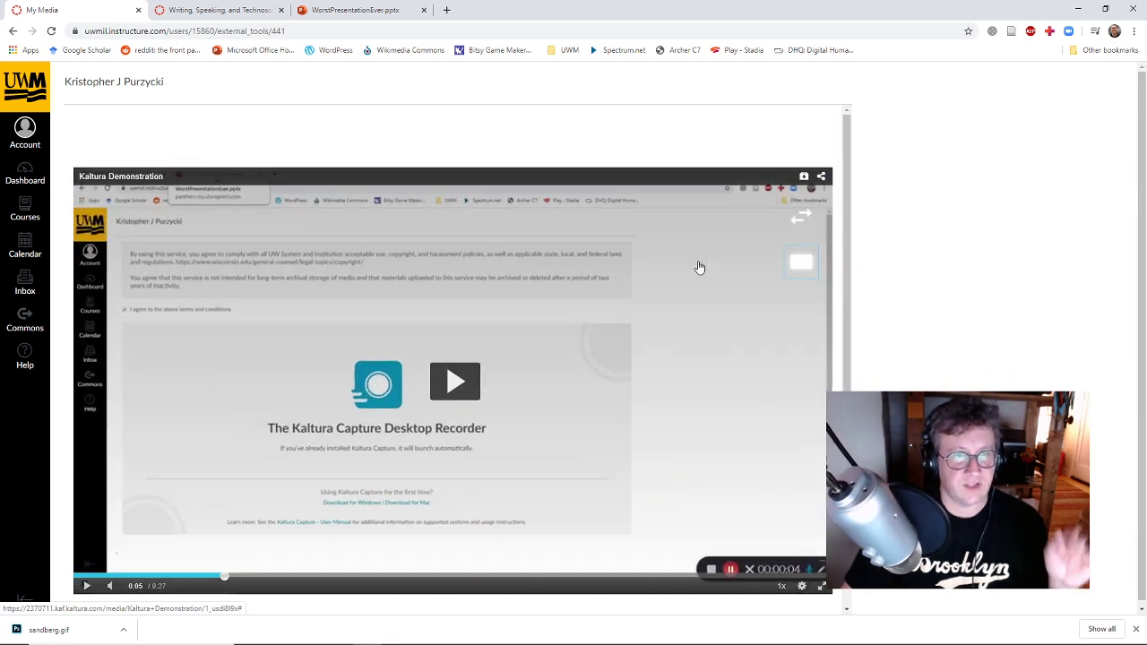
left_click(804, 231)
left_click(804, 232)
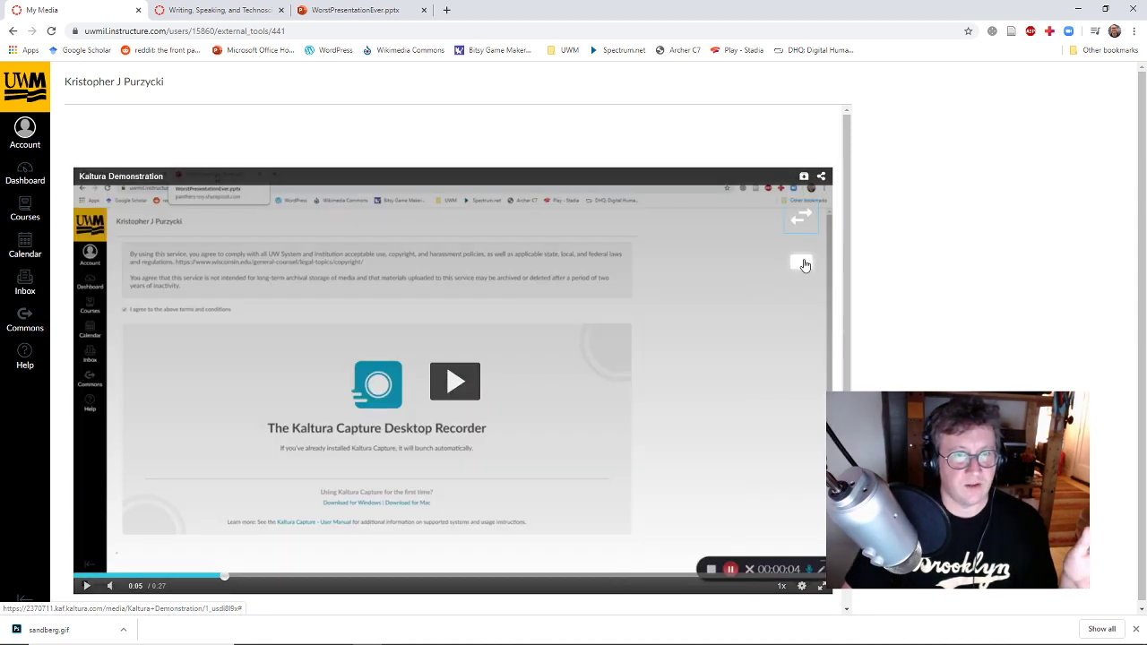
mouse_move(801, 262)
left_click(746, 264)
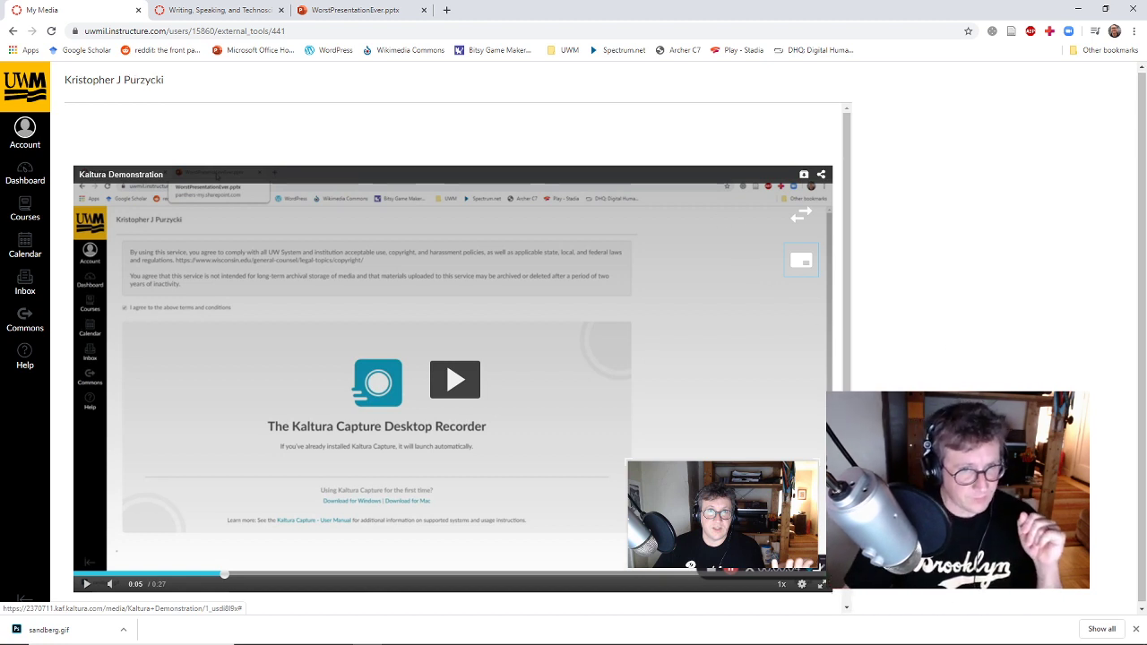
scroll(577, 470, "down", 3)
Show the video's Share tab with its iframe embed code, skin and size options.
scroll(351, 483, "down", 1)
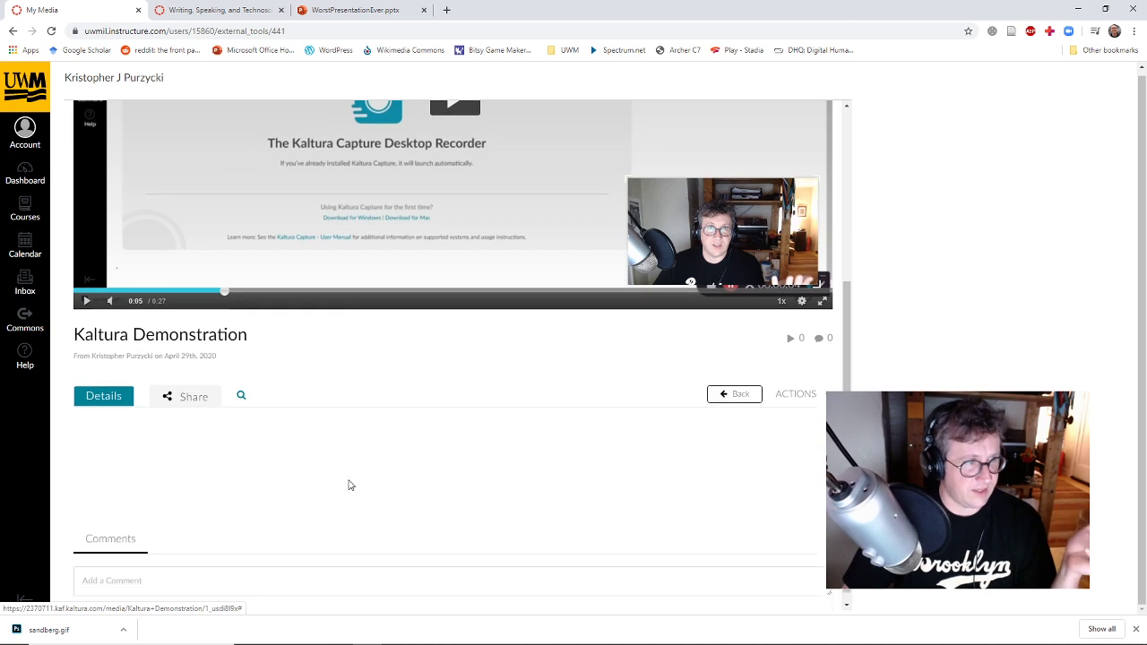
left_click(193, 385)
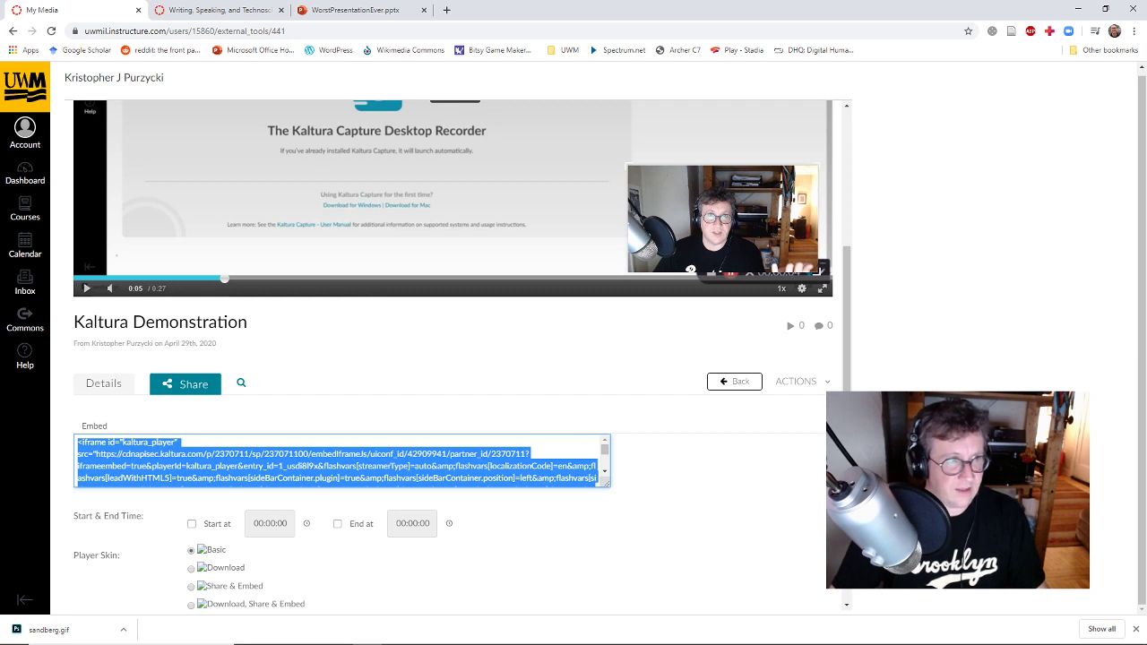
left_click(122, 384)
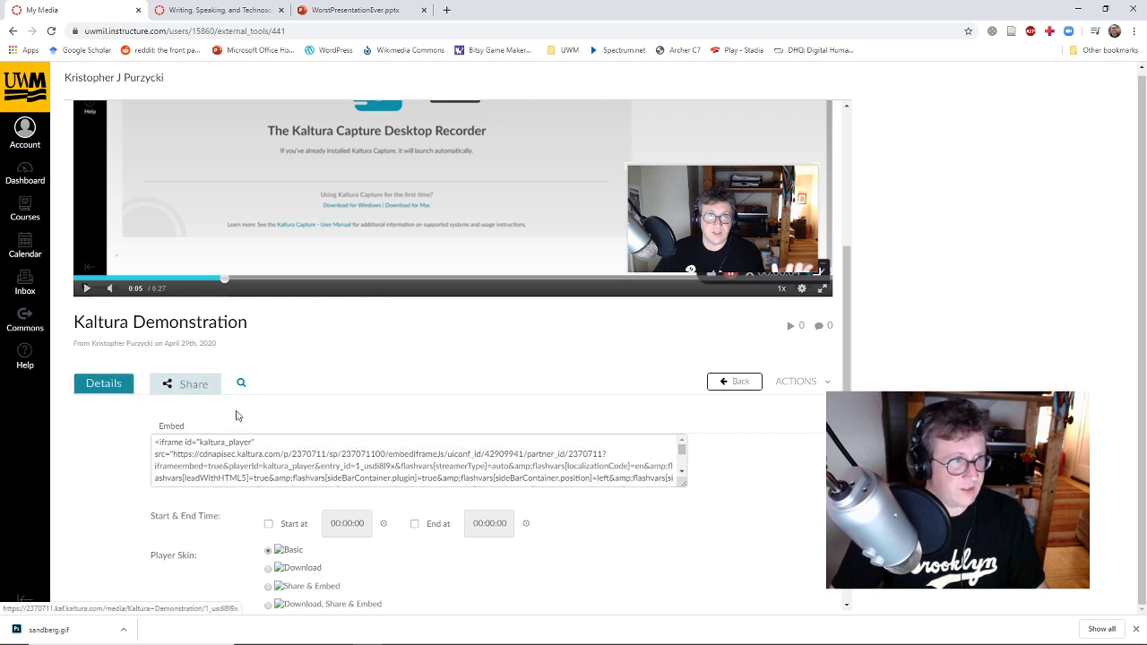
left_click(190, 389)
scroll(624, 528, "down", 2)
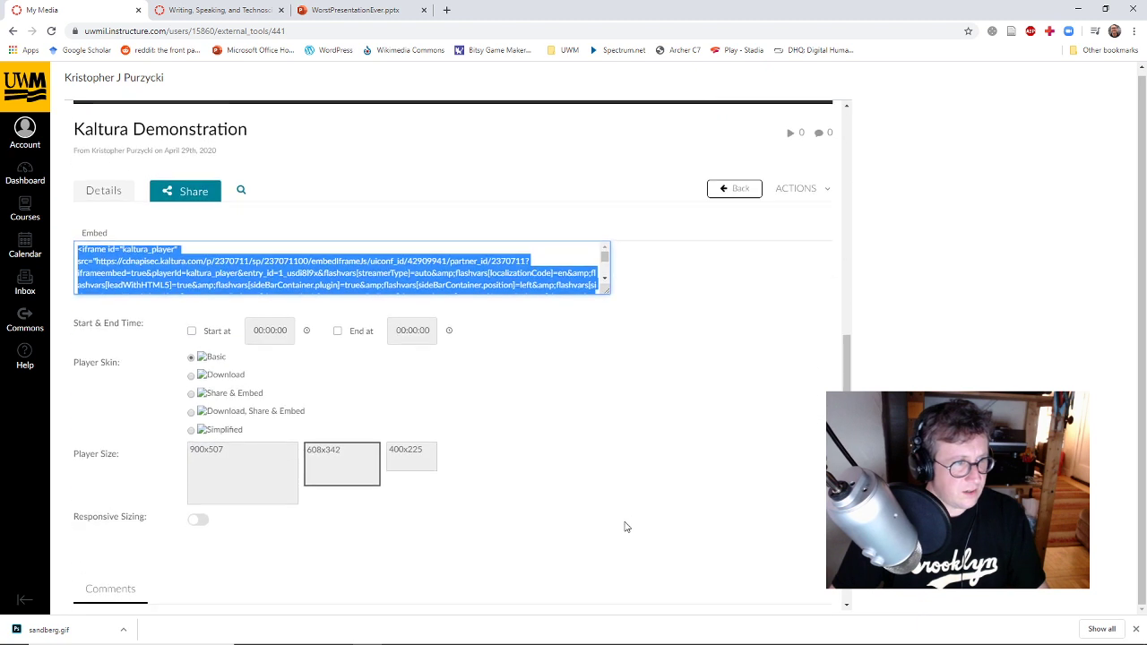
scroll(621, 502, "up", 5)
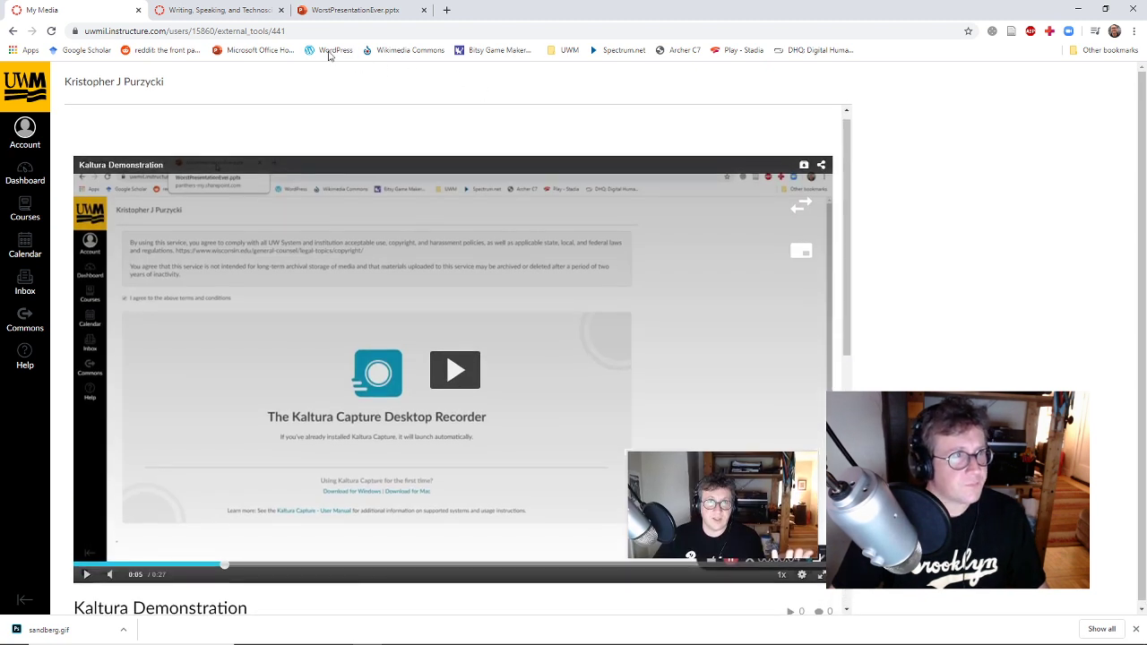
Open the Kaltura Demonstration 2 media page from the Kaltura Capture library and select its URL.
scroll(448, 359, "down", 1)
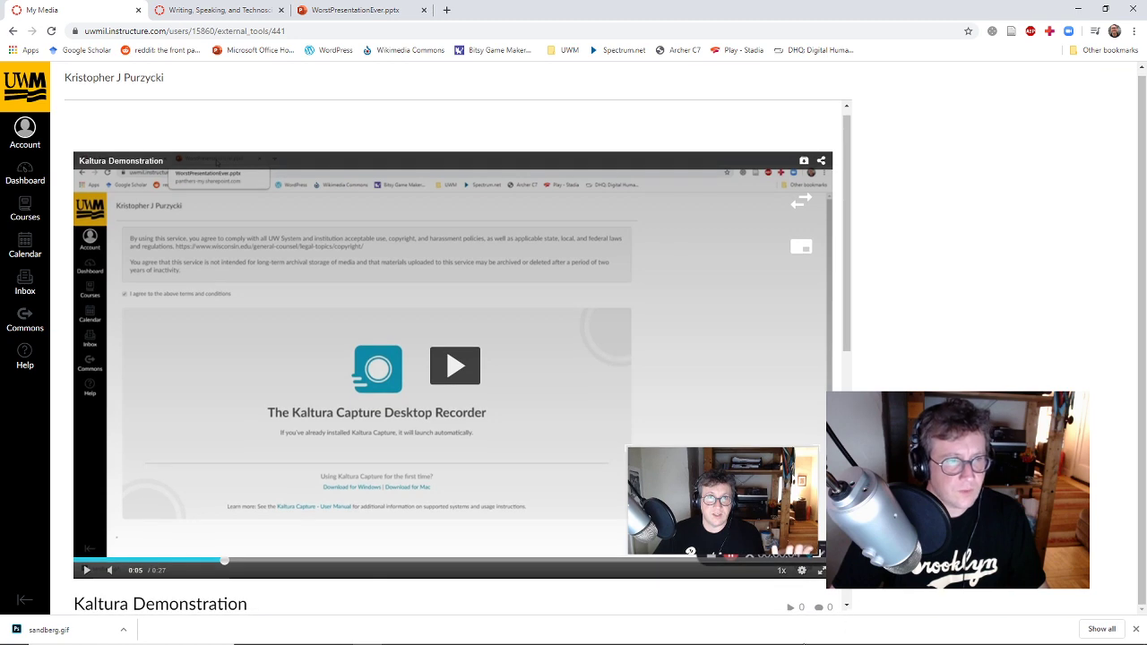
left_click(455, 638)
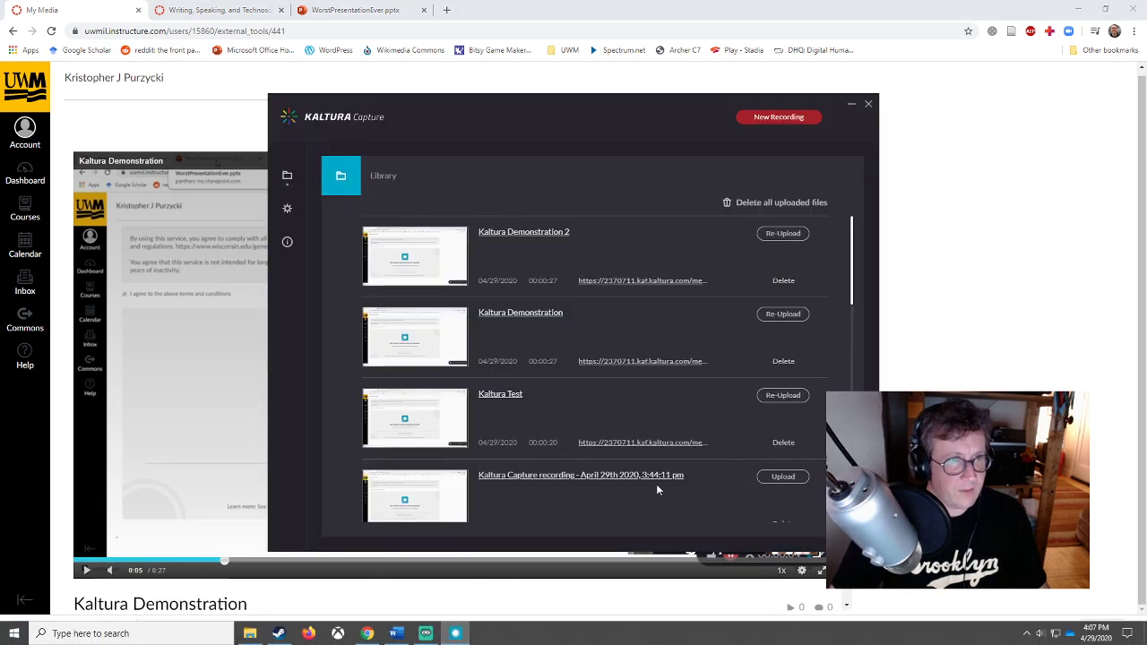
left_click(668, 283)
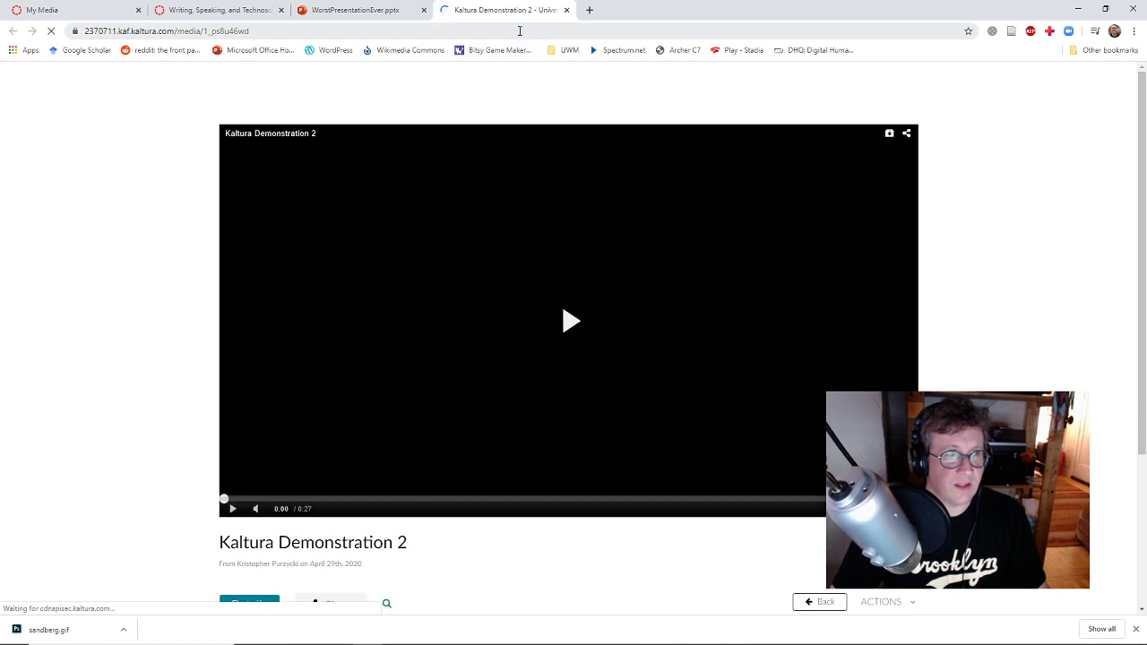
left_click(518, 31)
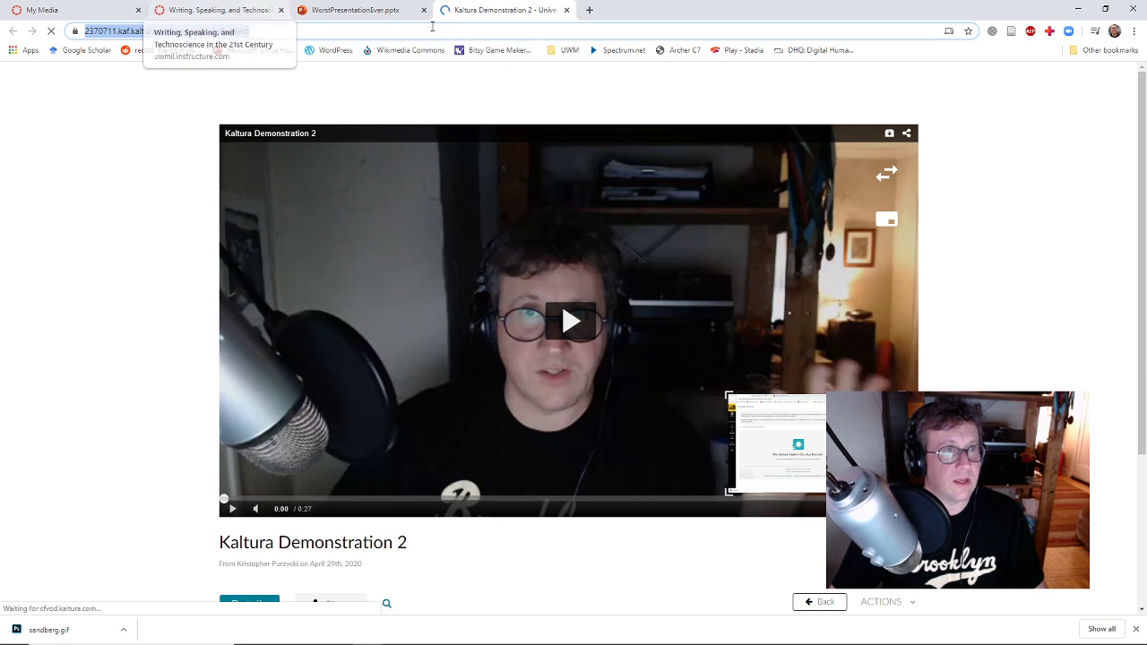
Enter Student View, open the Week Thirteen Communications Plan assignment and start a submission.
left_click(227, 11)
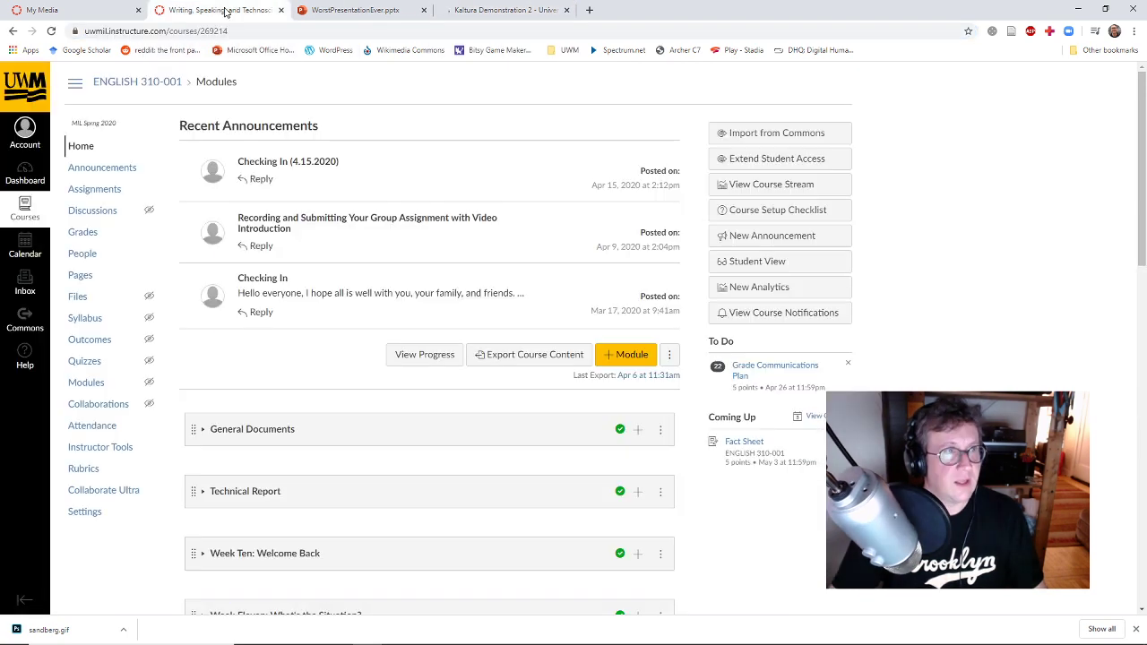
left_click(749, 261)
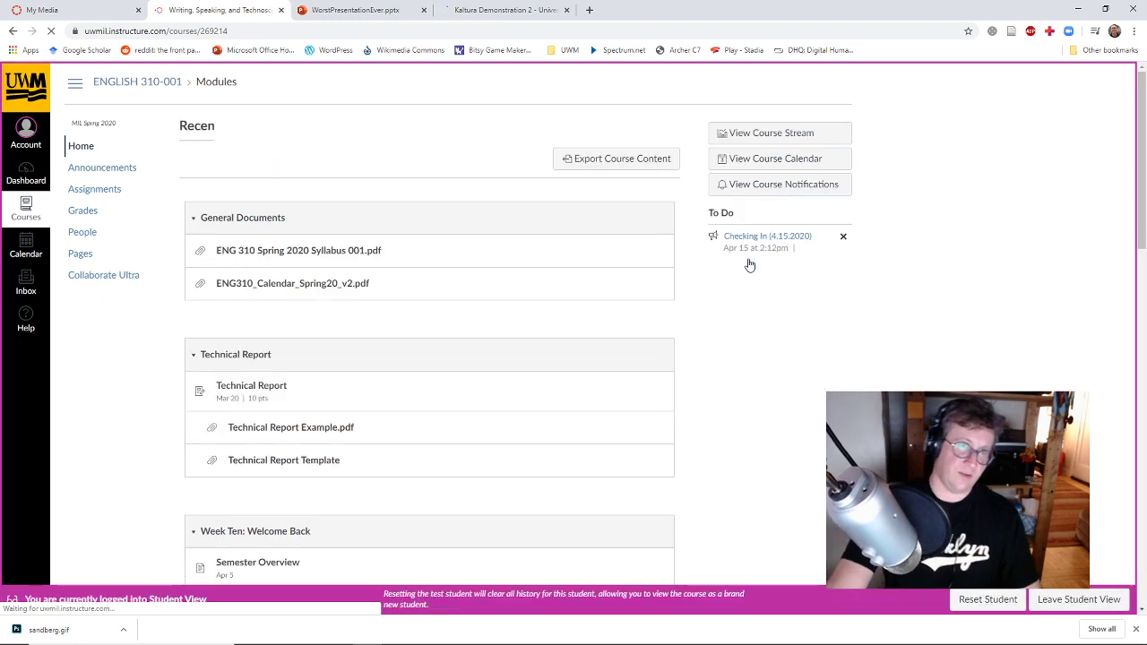
scroll(449, 522, "down", 15)
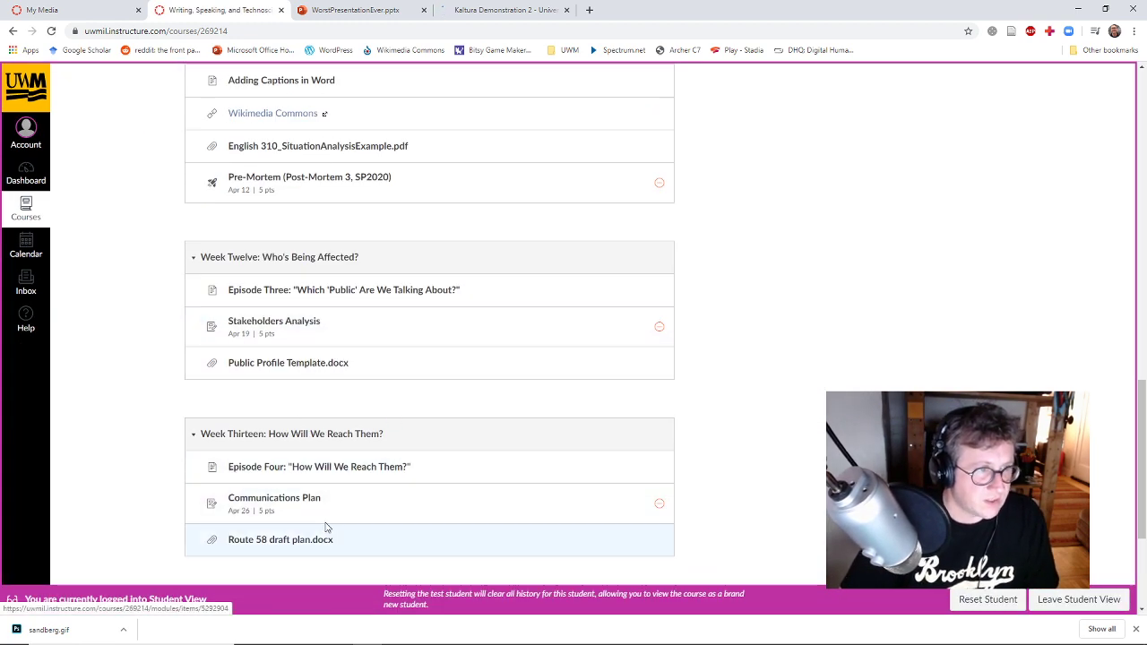
left_click(311, 501)
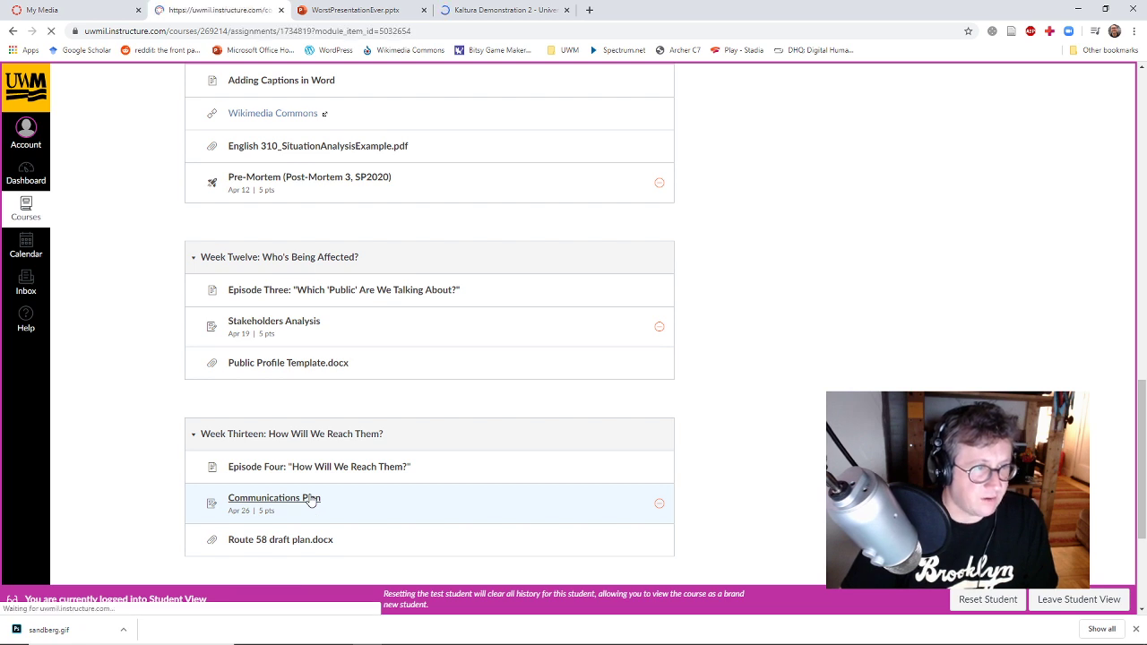
scroll(467, 472, "down", 3)
scroll(591, 244, "up", 2)
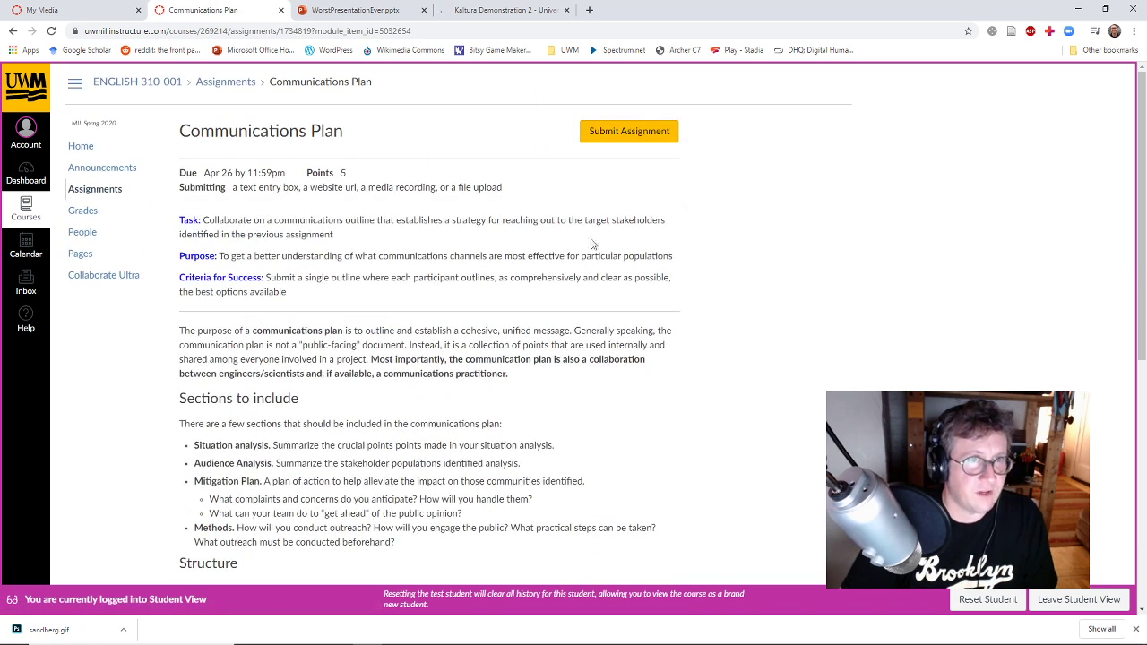
left_click(608, 145)
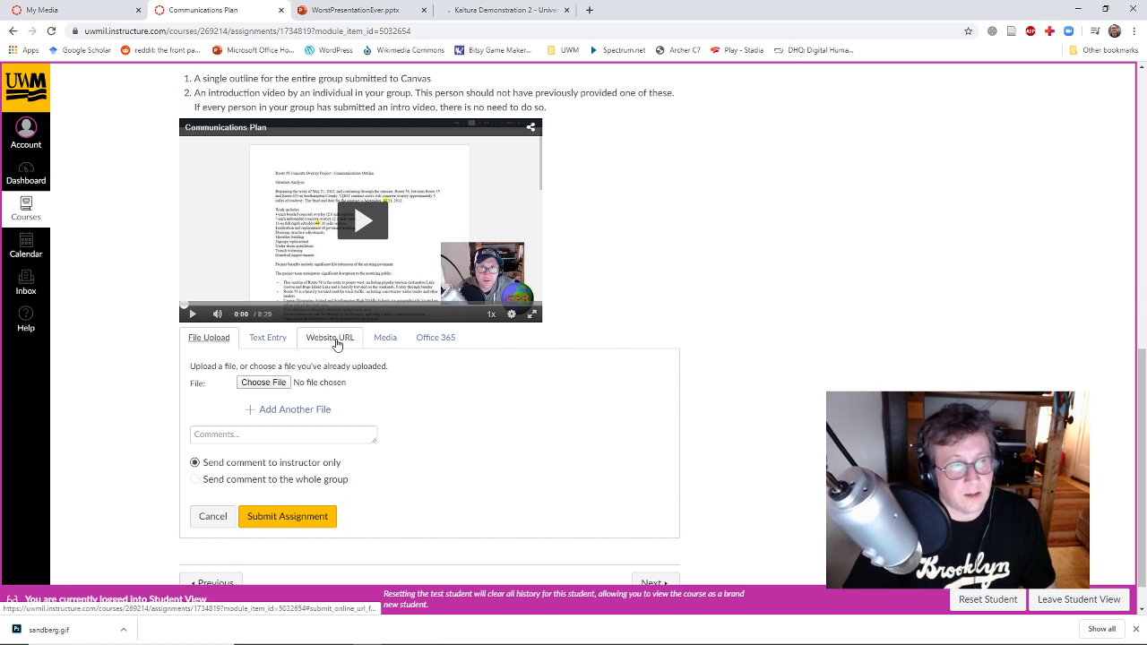
Paste the Kaltura Demonstration 2 video link as a Website URL and submit the assignment.
left_click(337, 345)
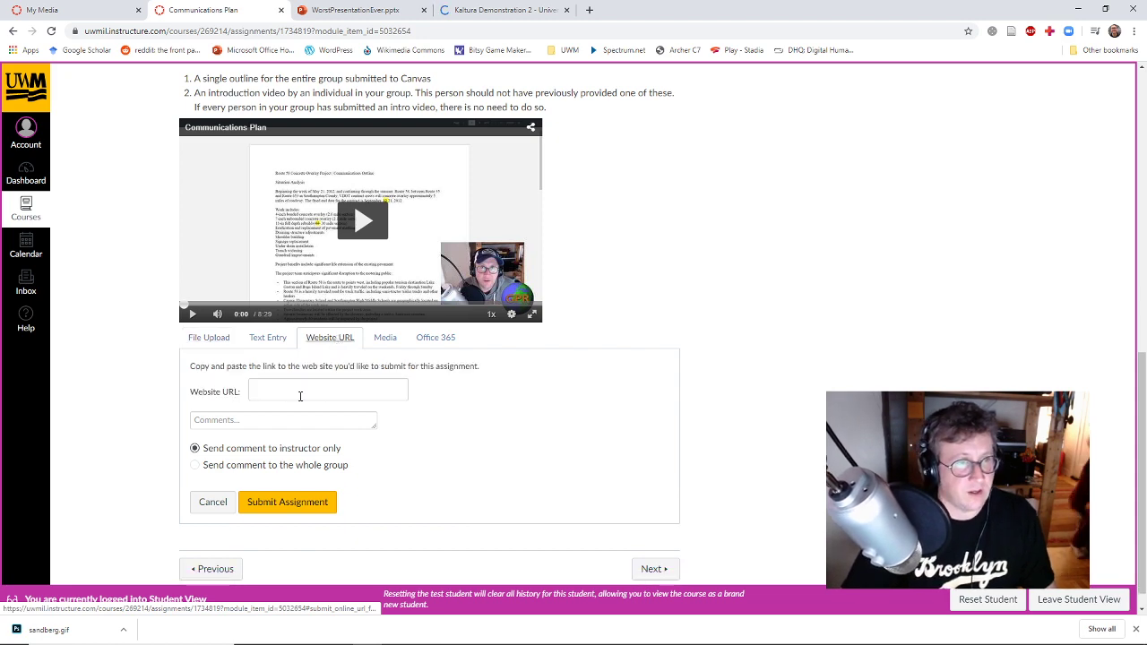
left_click(299, 394)
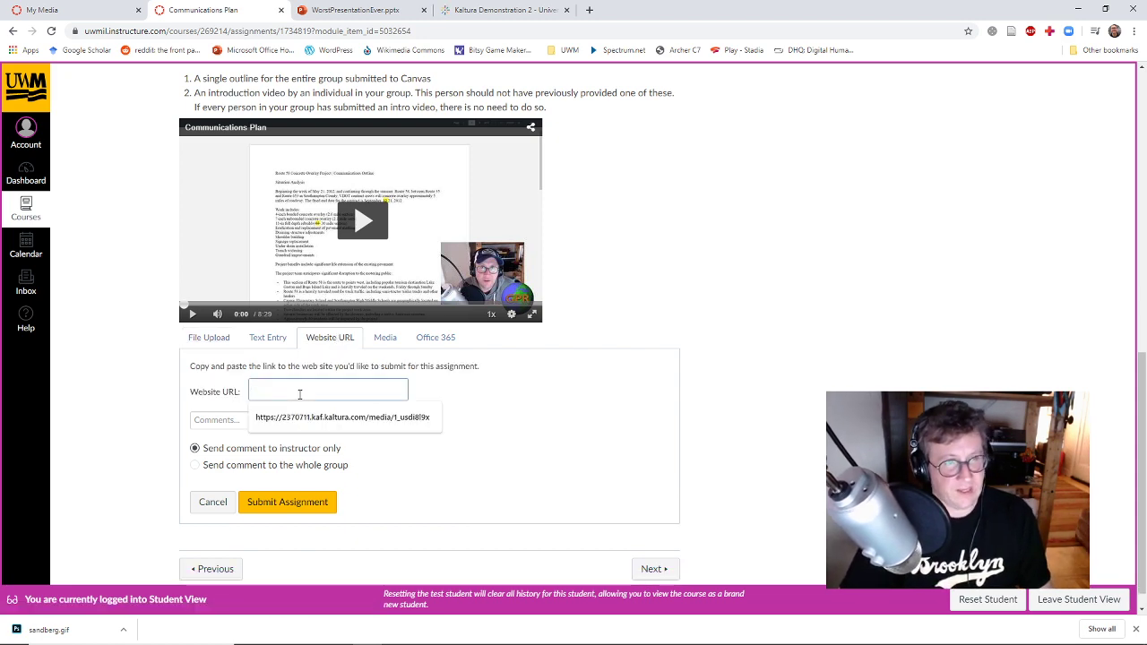
key("ctrl+v")
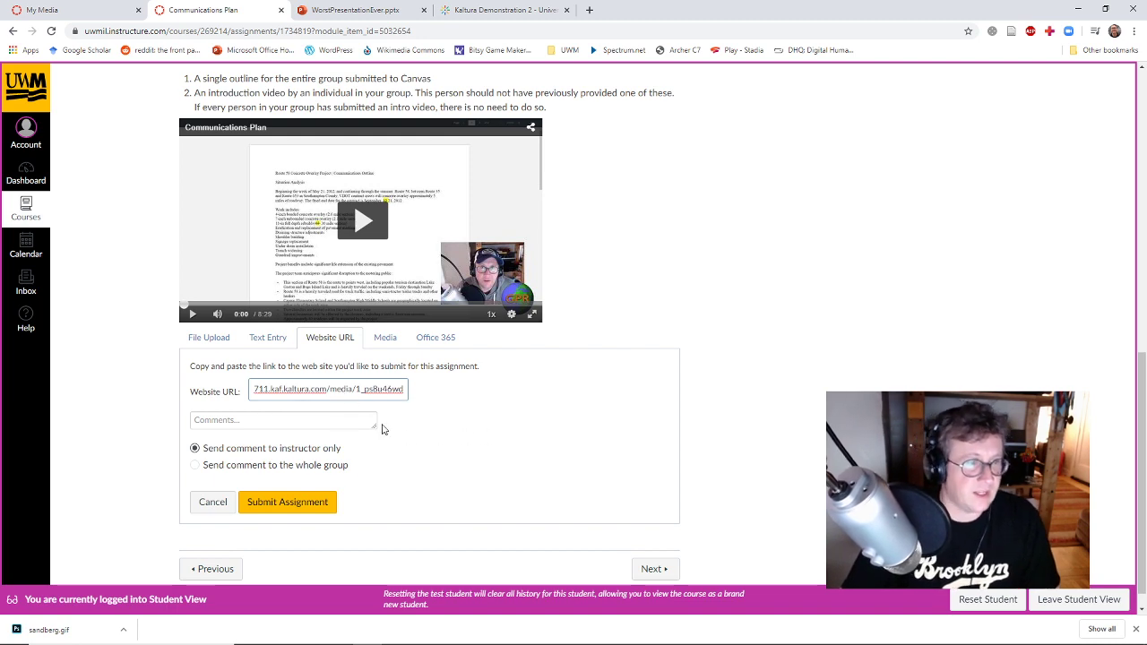
left_click(305, 506)
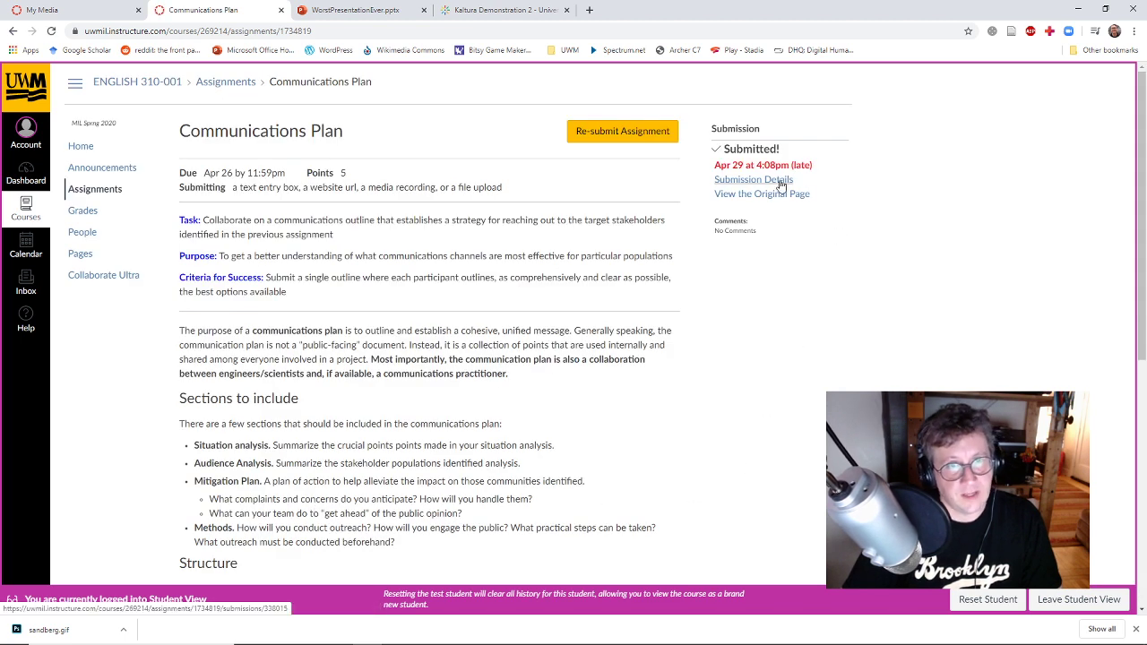
Open the submission details and load the 0:27 Kaltura Demonstration 2 video from the submitted link.
left_click(781, 184)
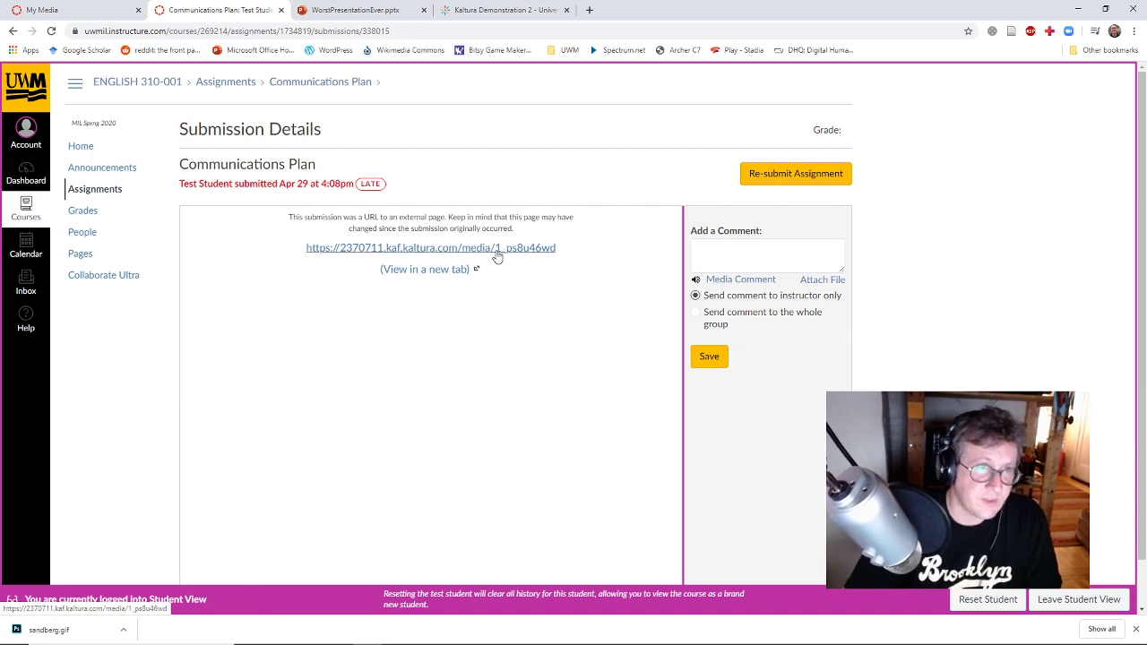
left_click(497, 256)
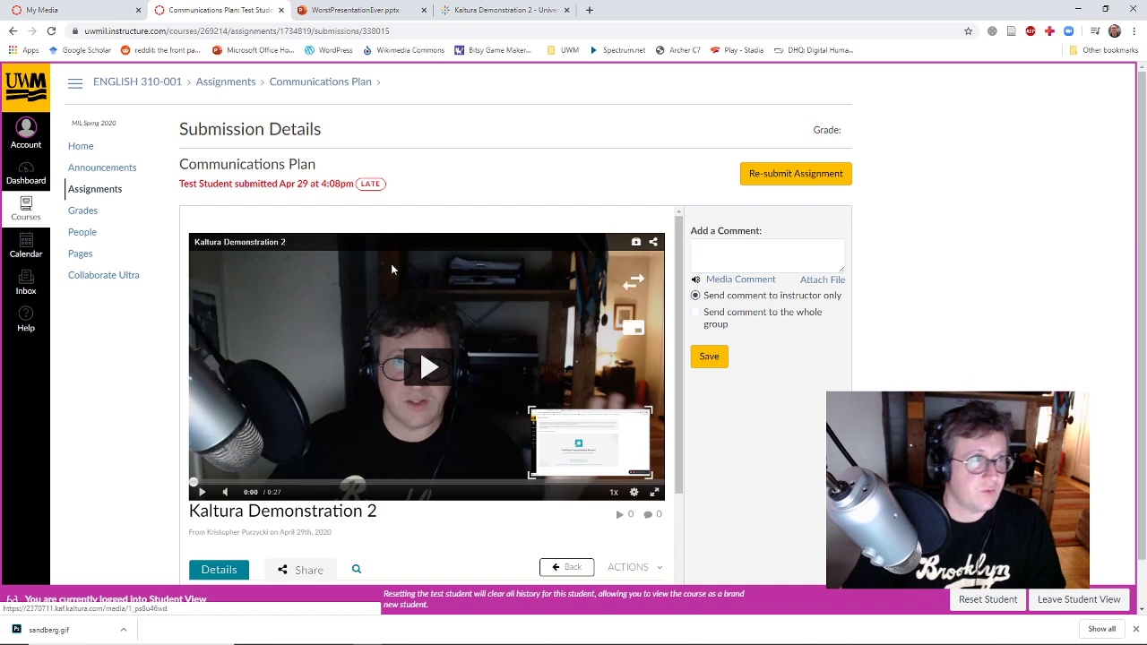
left_click(117, 11)
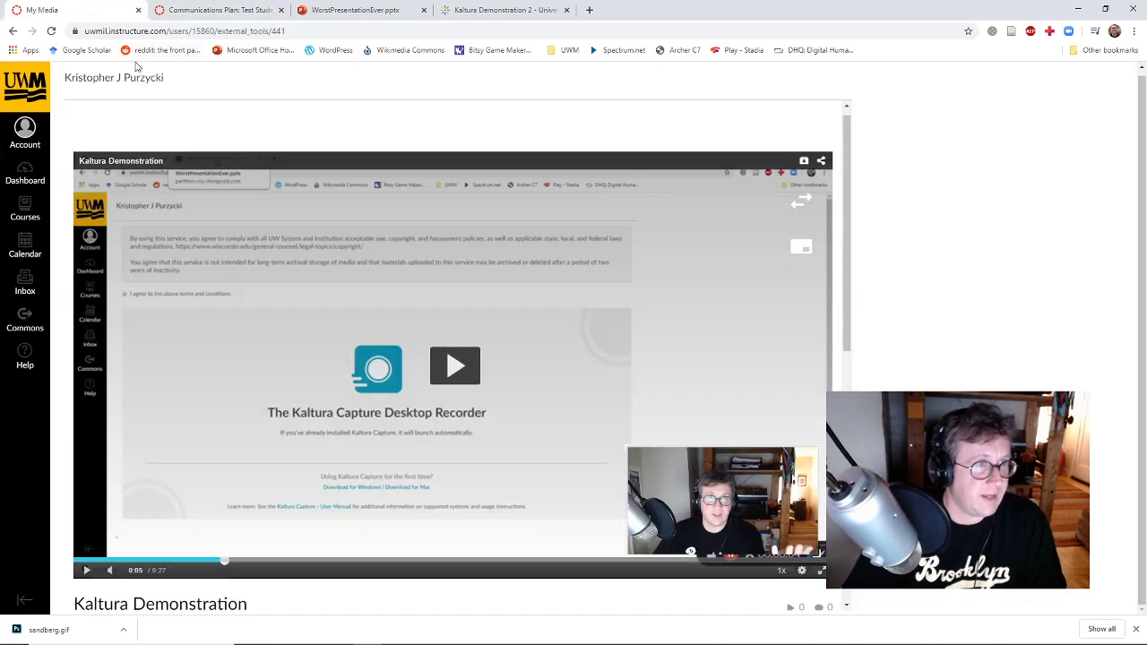
left_click(30, 128)
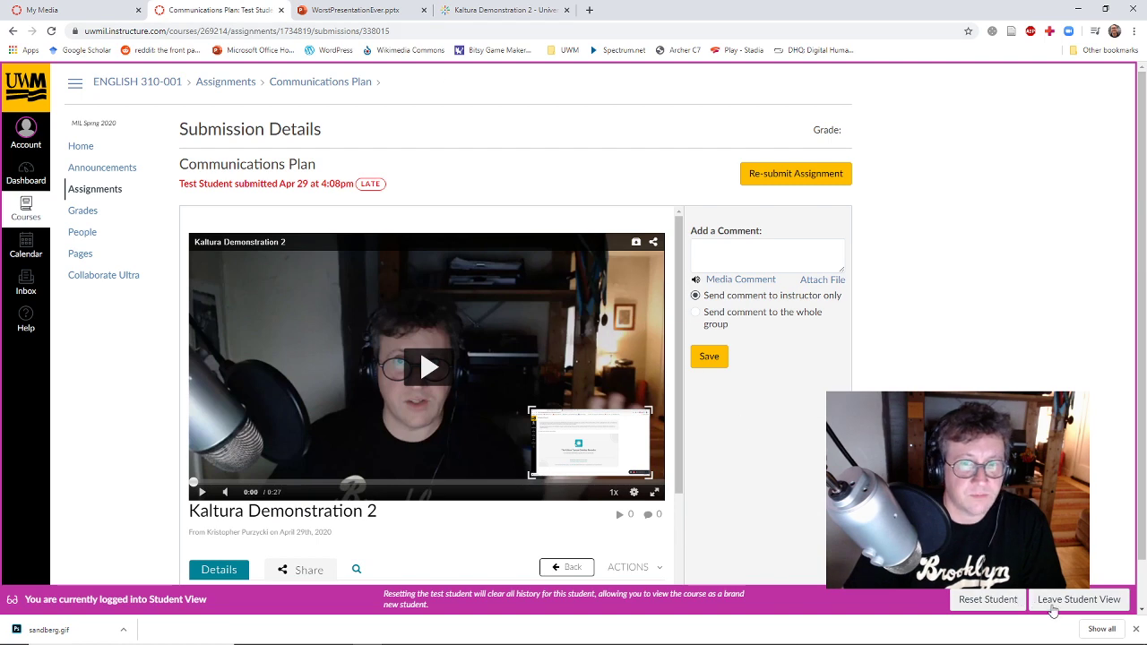
Return to teacher view and reload My Media, showing Kaltura Demonstration 2 processed at the top.
left_click(1053, 608)
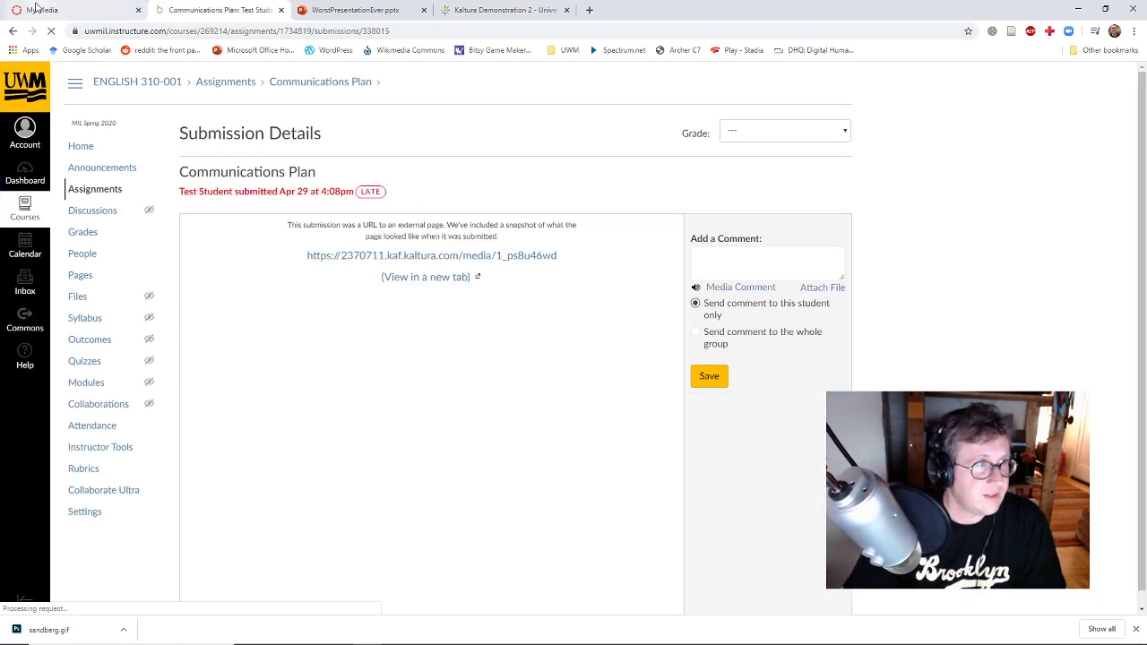
left_click(37, 8)
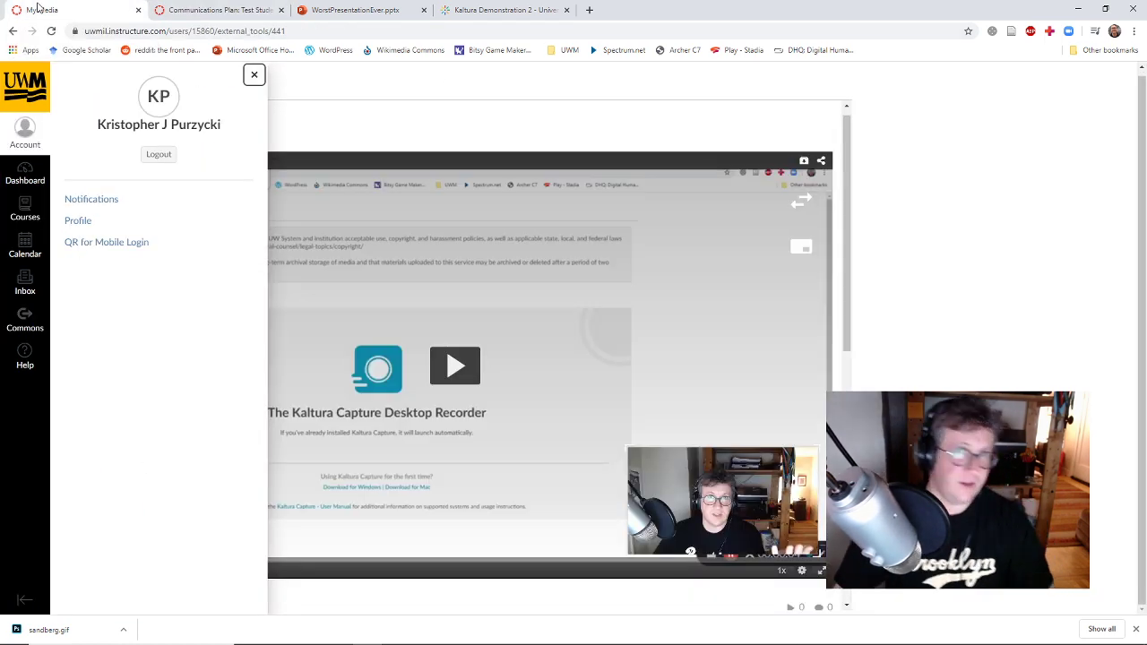
key("F5")
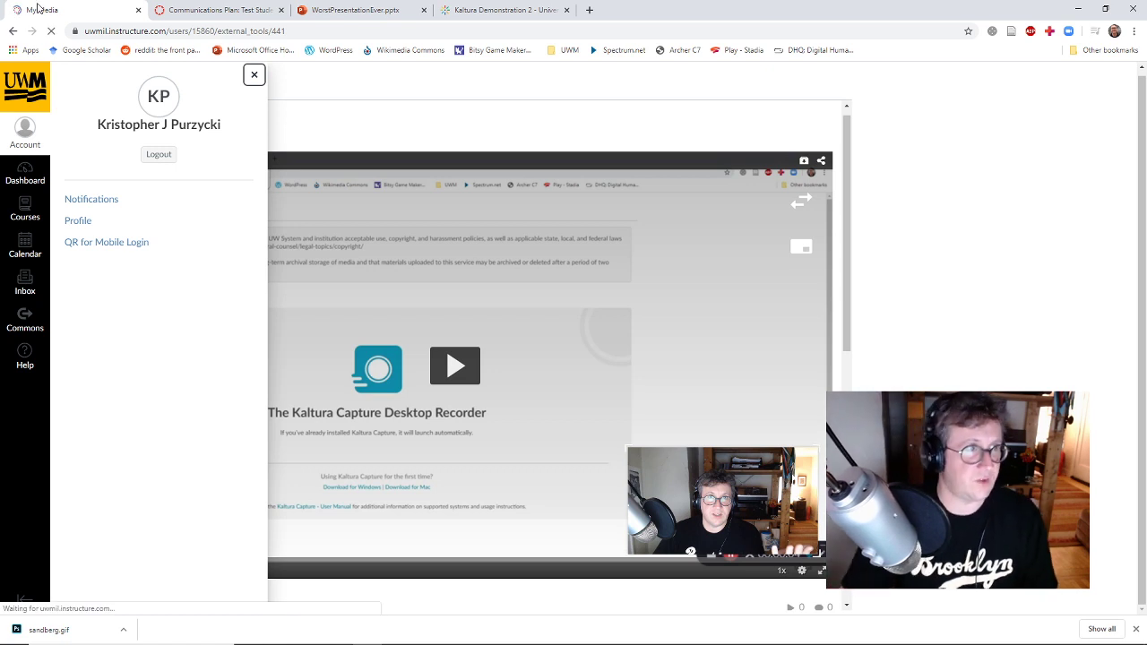
left_click(22, 134)
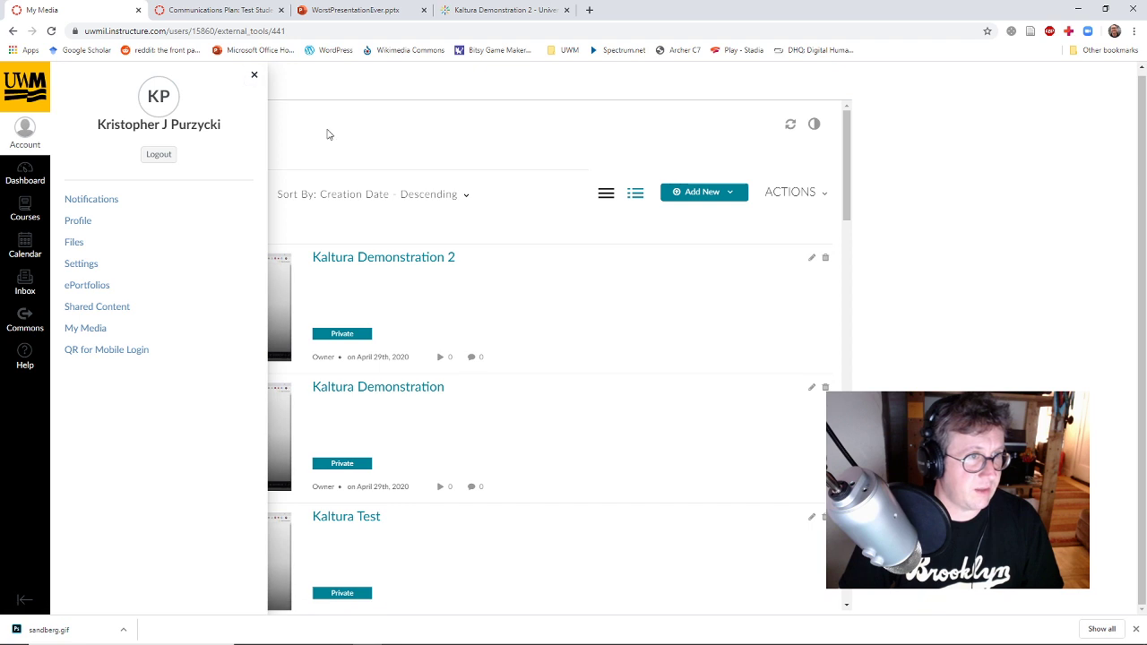
left_click(252, 77)
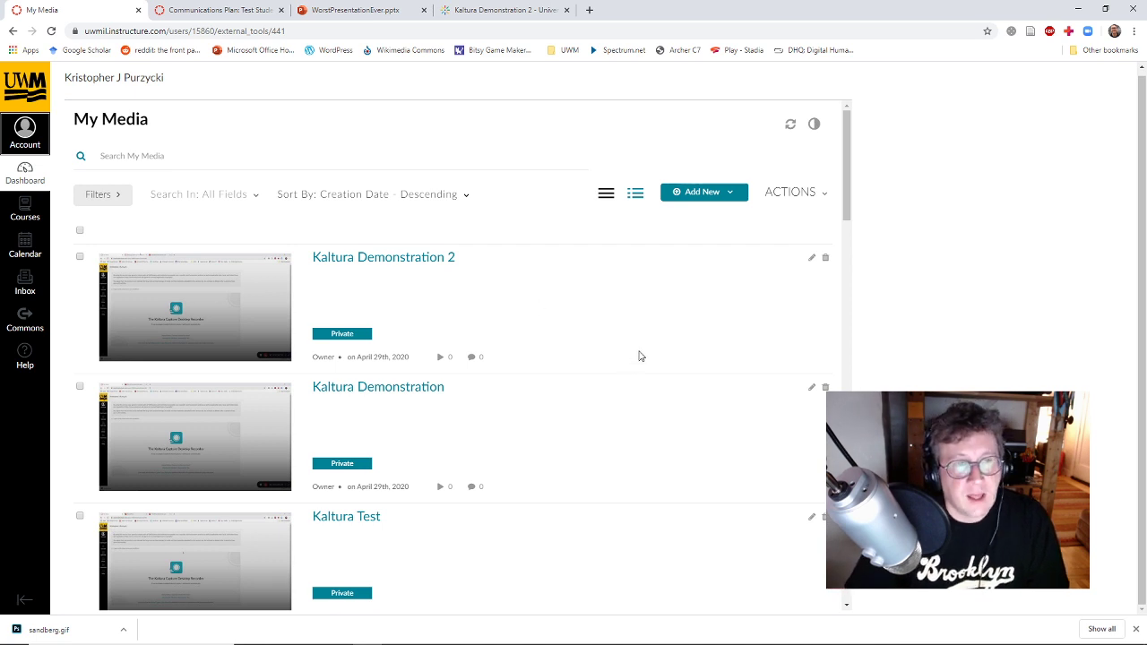
mouse_move(640, 640)
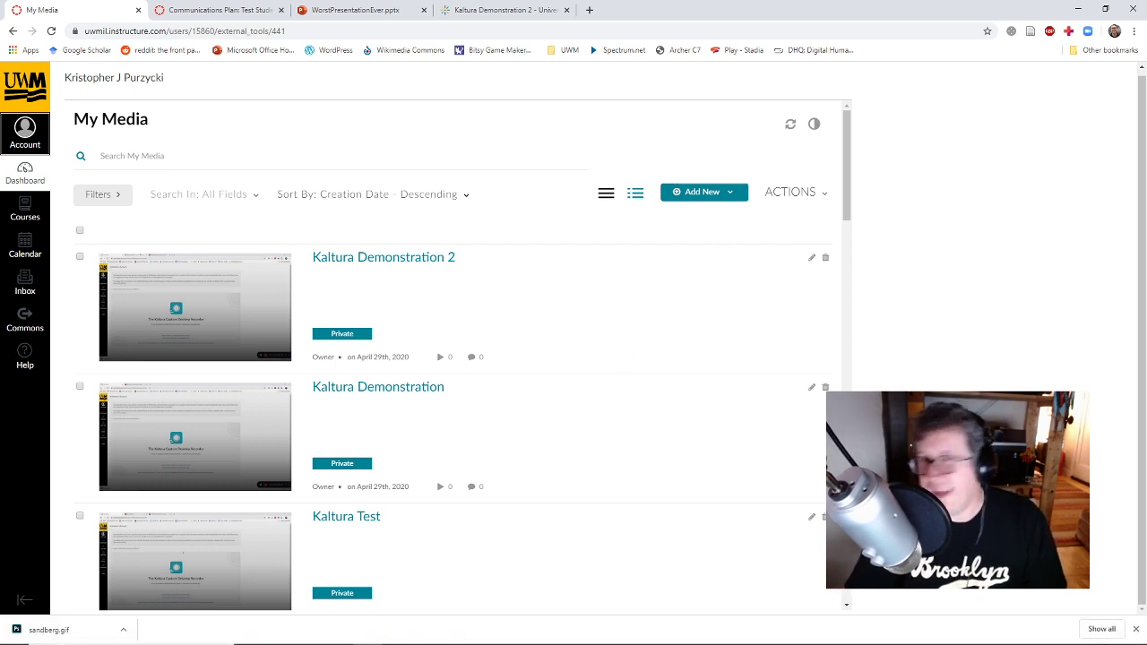